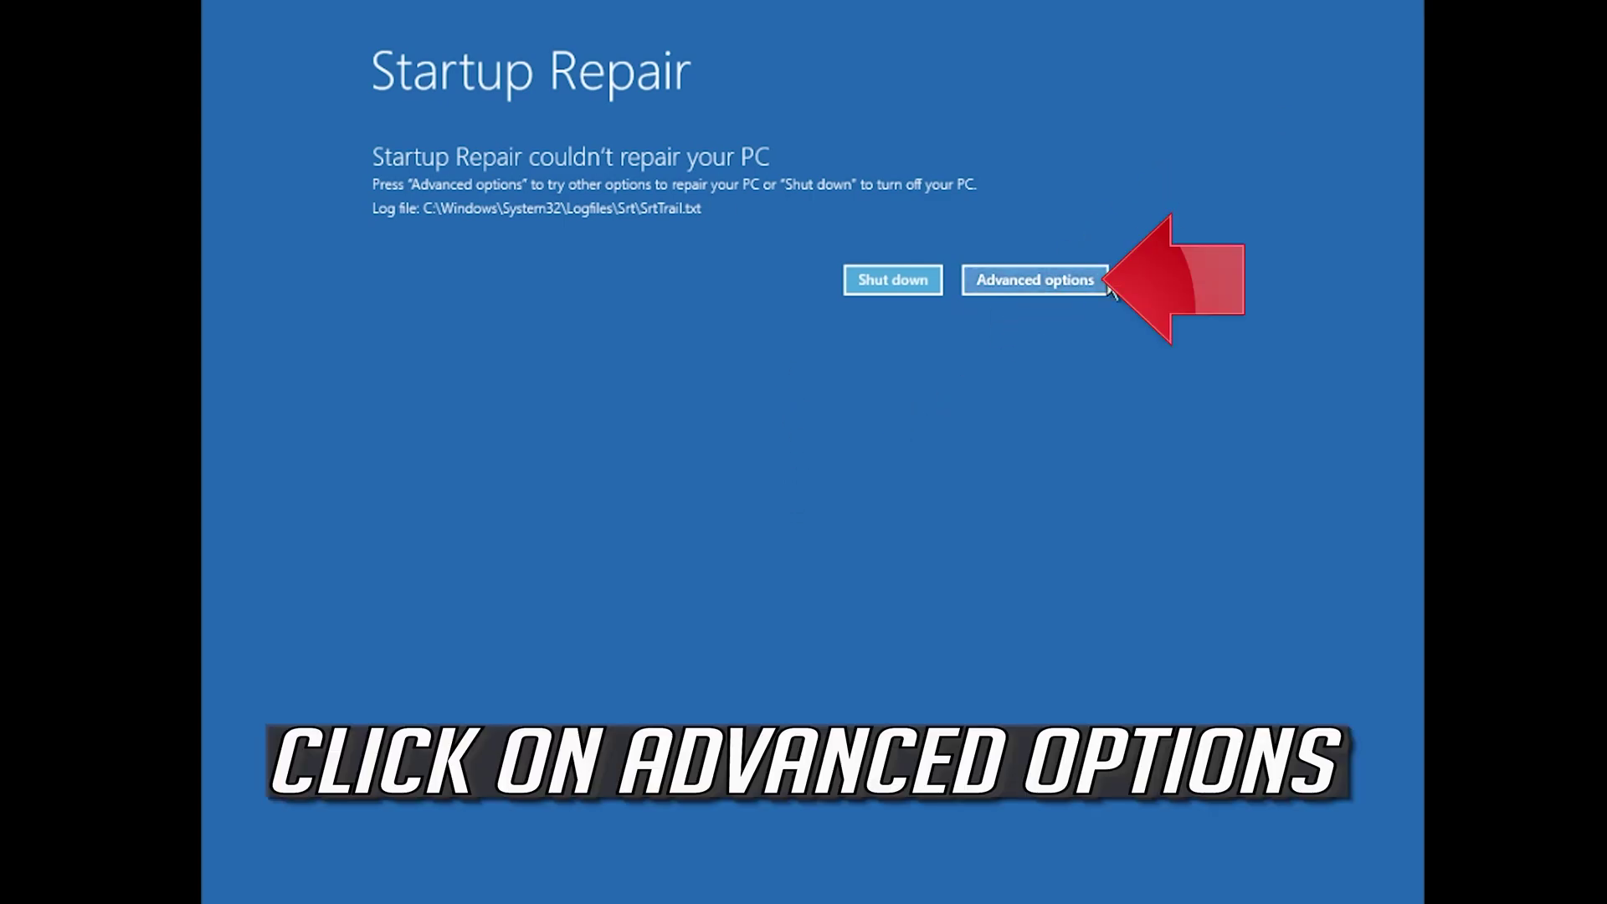
Run Startup Repair from the advanced troubleshooting options, continuing with the listed account and its password left blank
click(1035, 280)
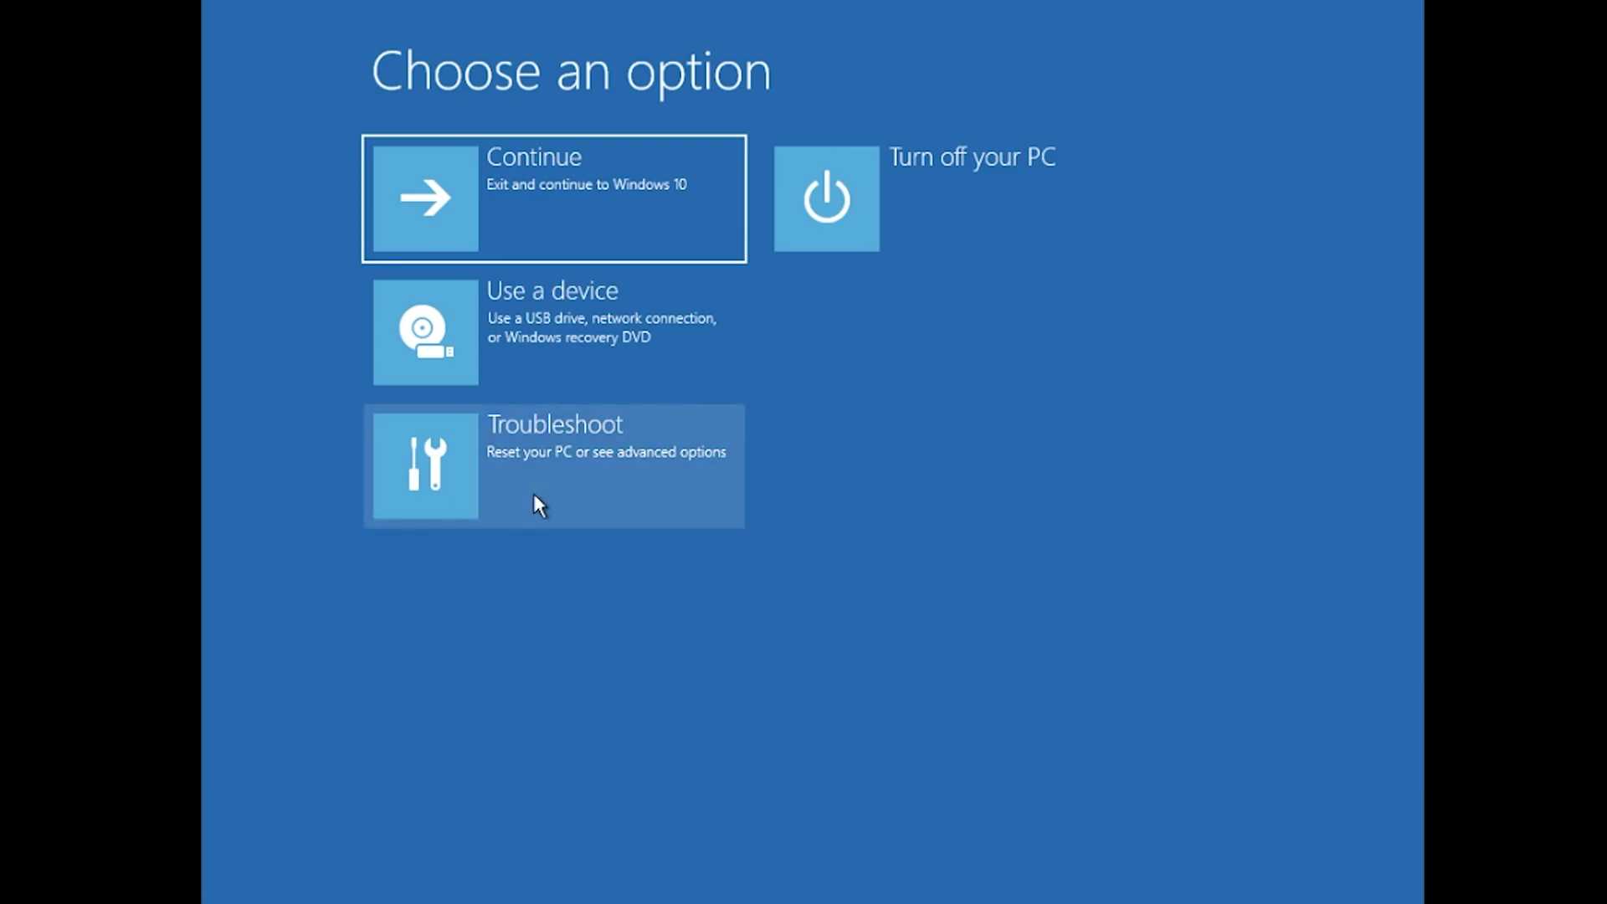
click(535, 495)
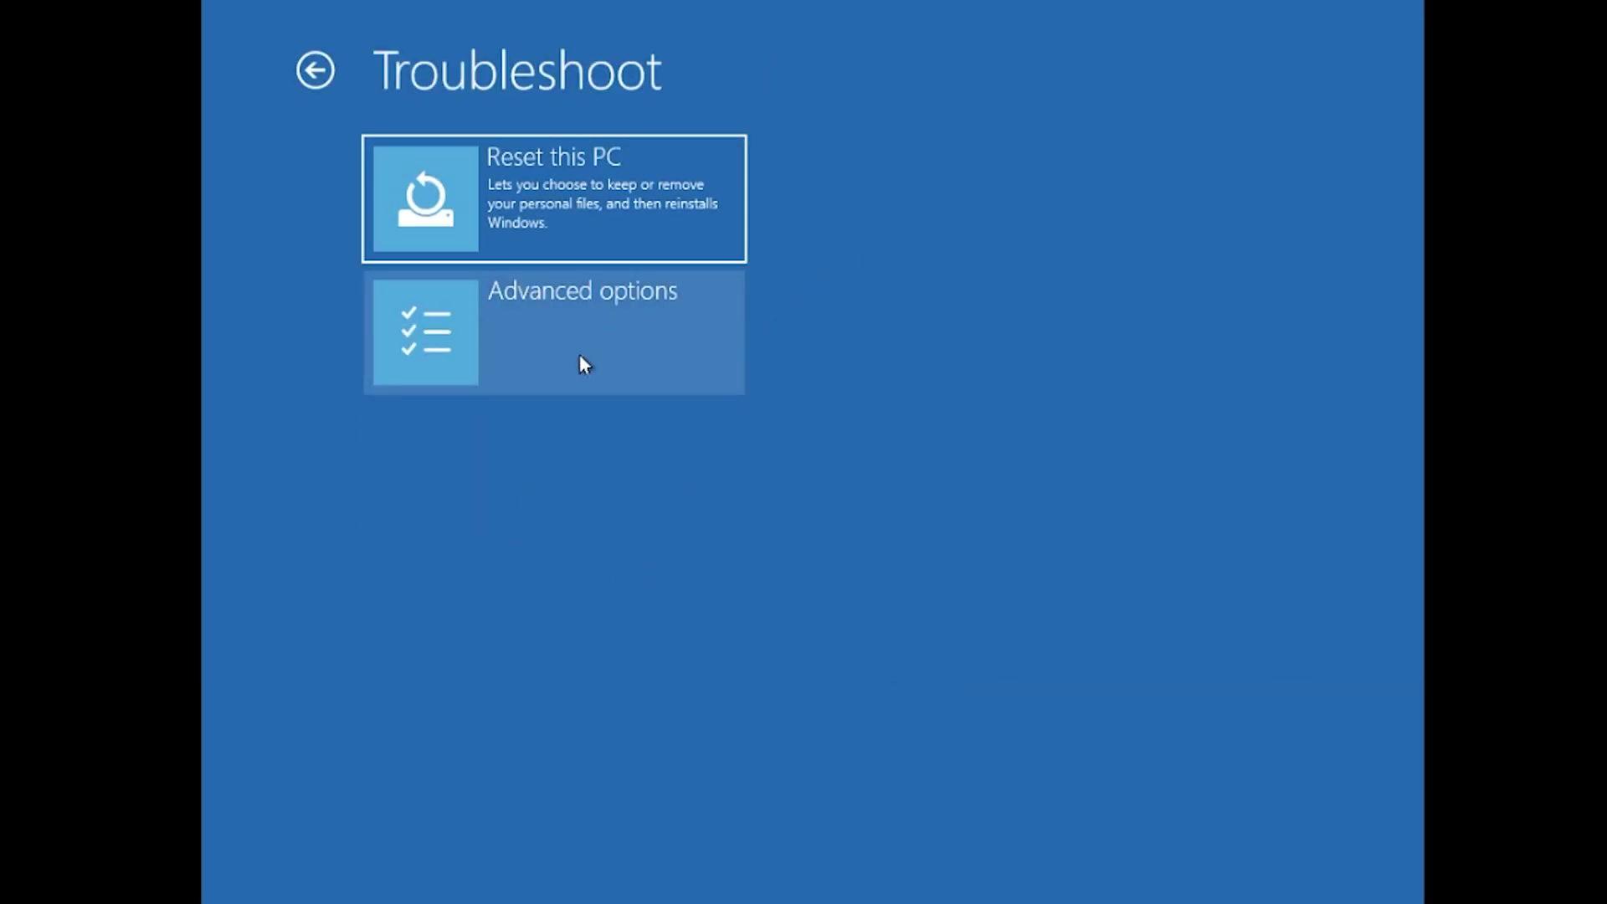
click(692, 333)
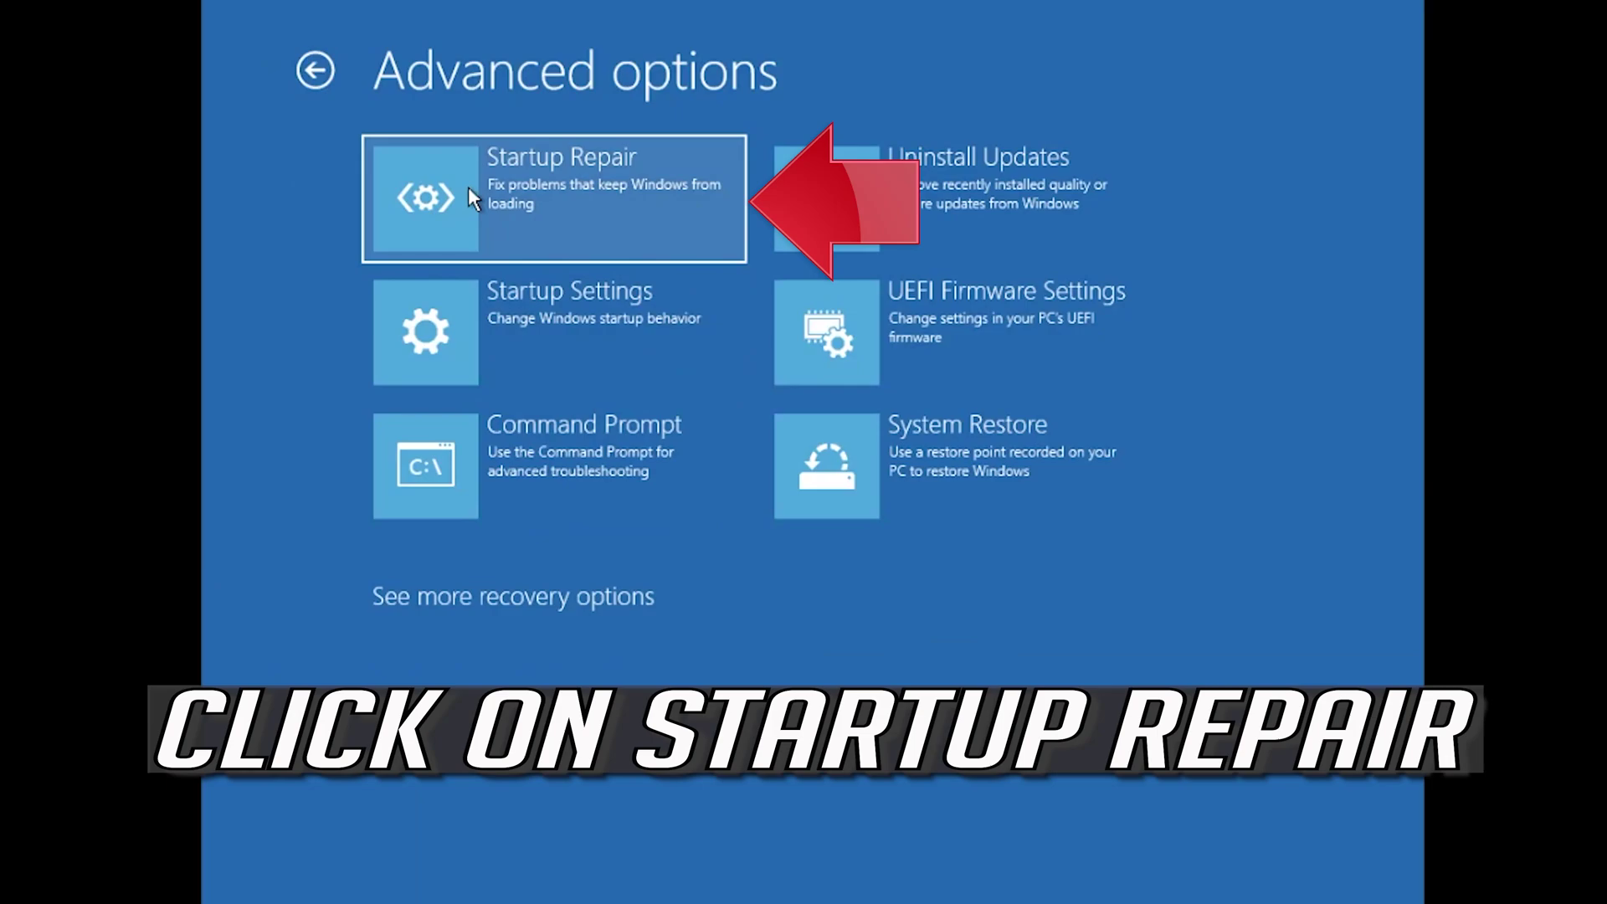
click(588, 193)
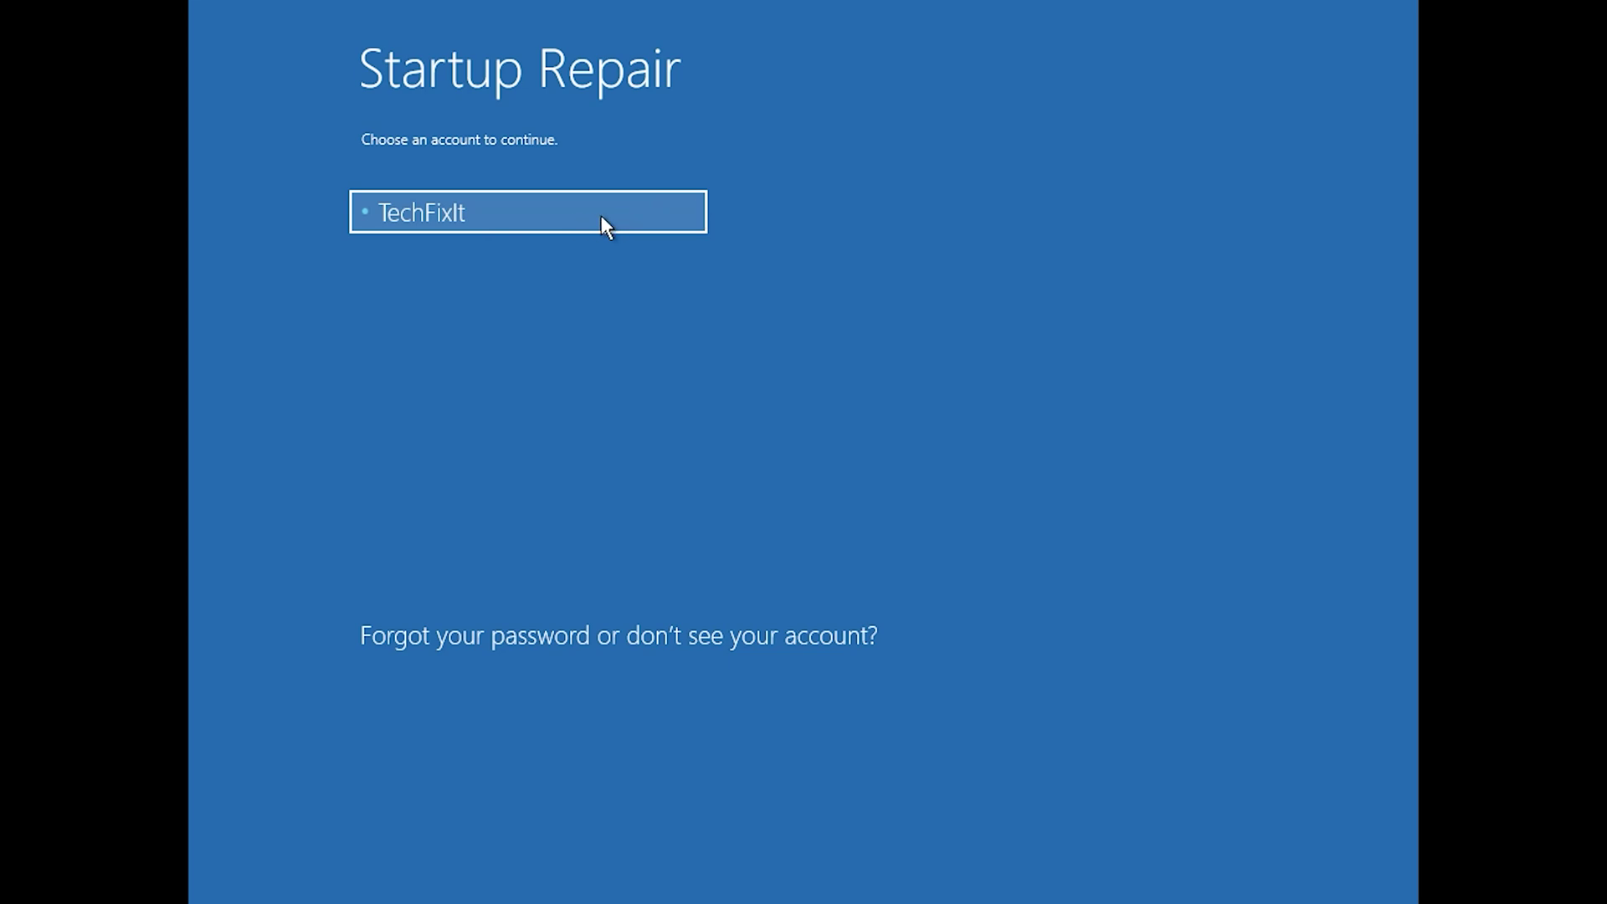
click(602, 217)
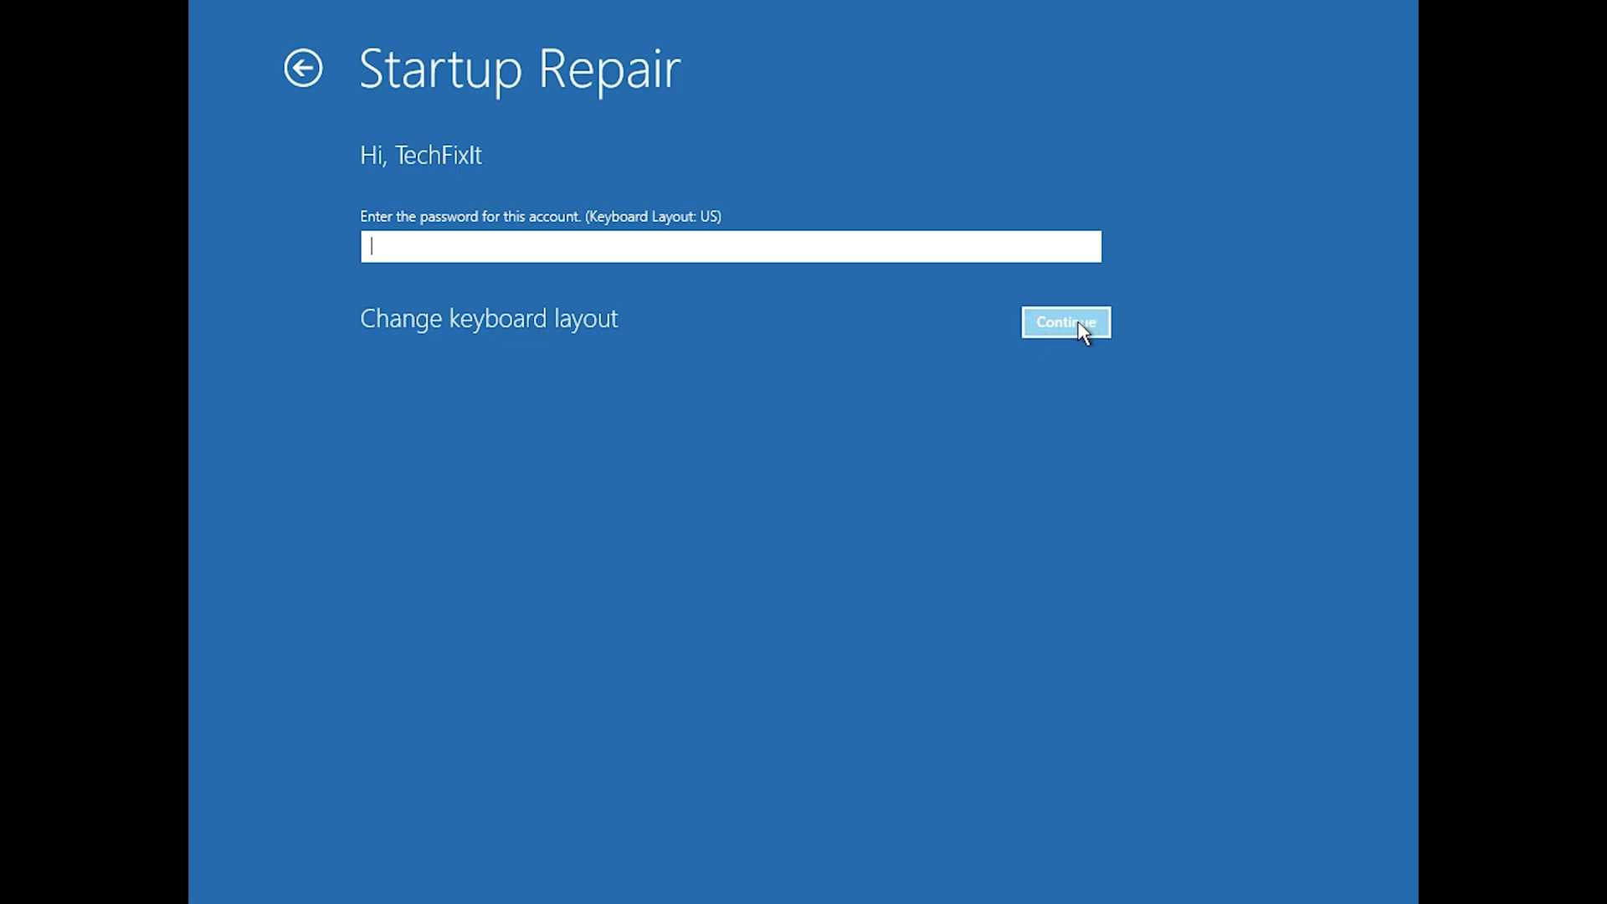
click(1083, 328)
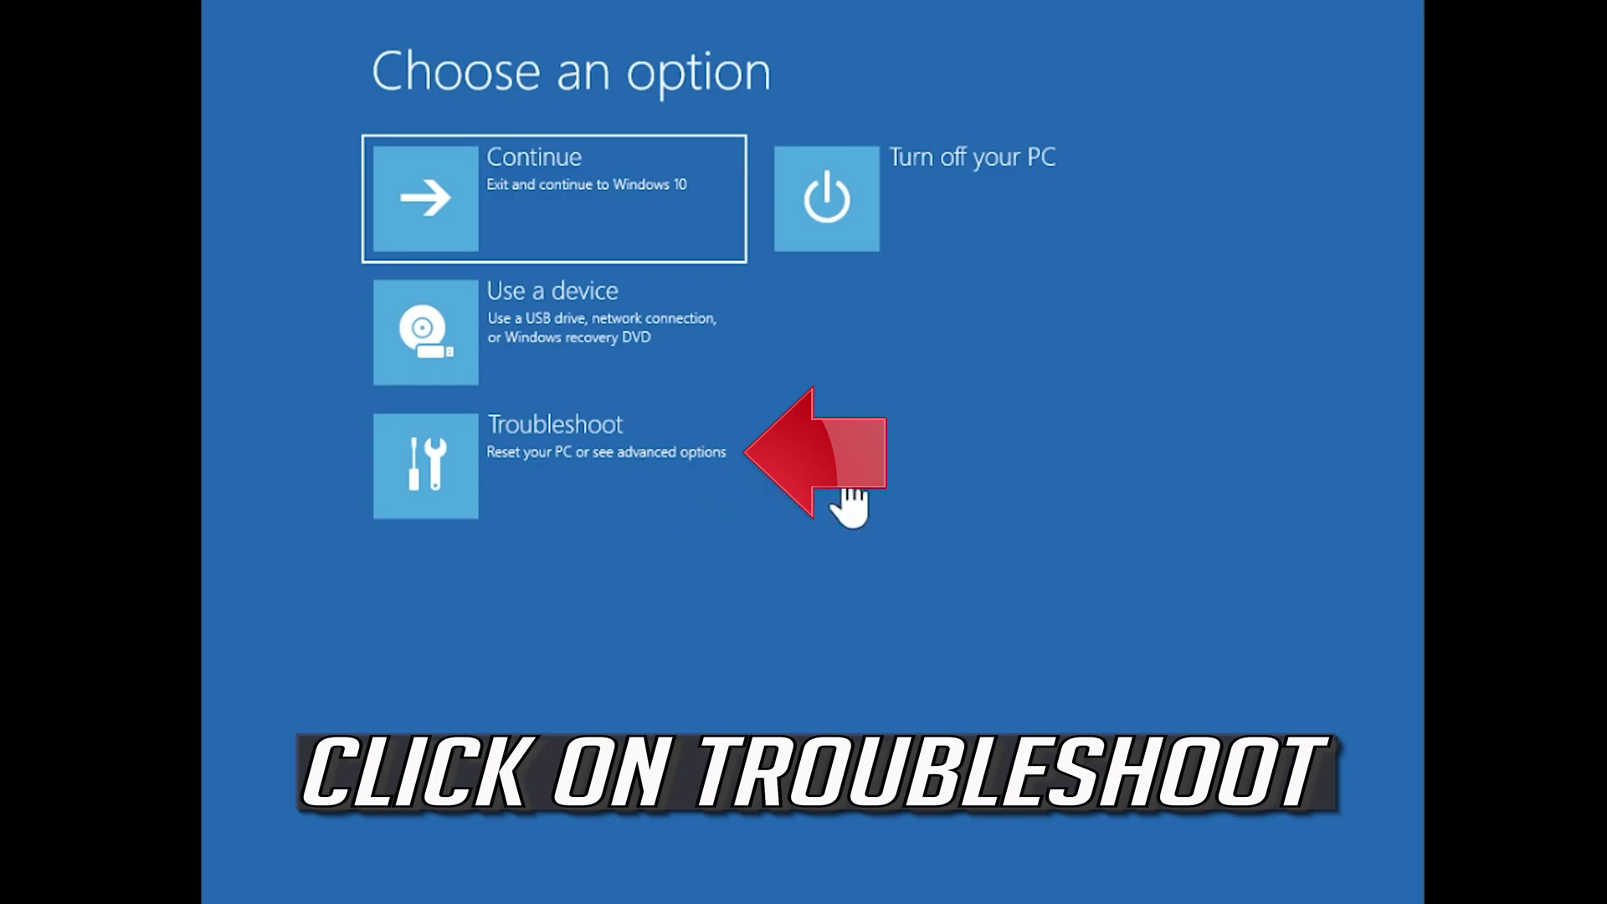
Open the recovery Command Prompt from the advanced troubleshooting options using the listed account
click(536, 496)
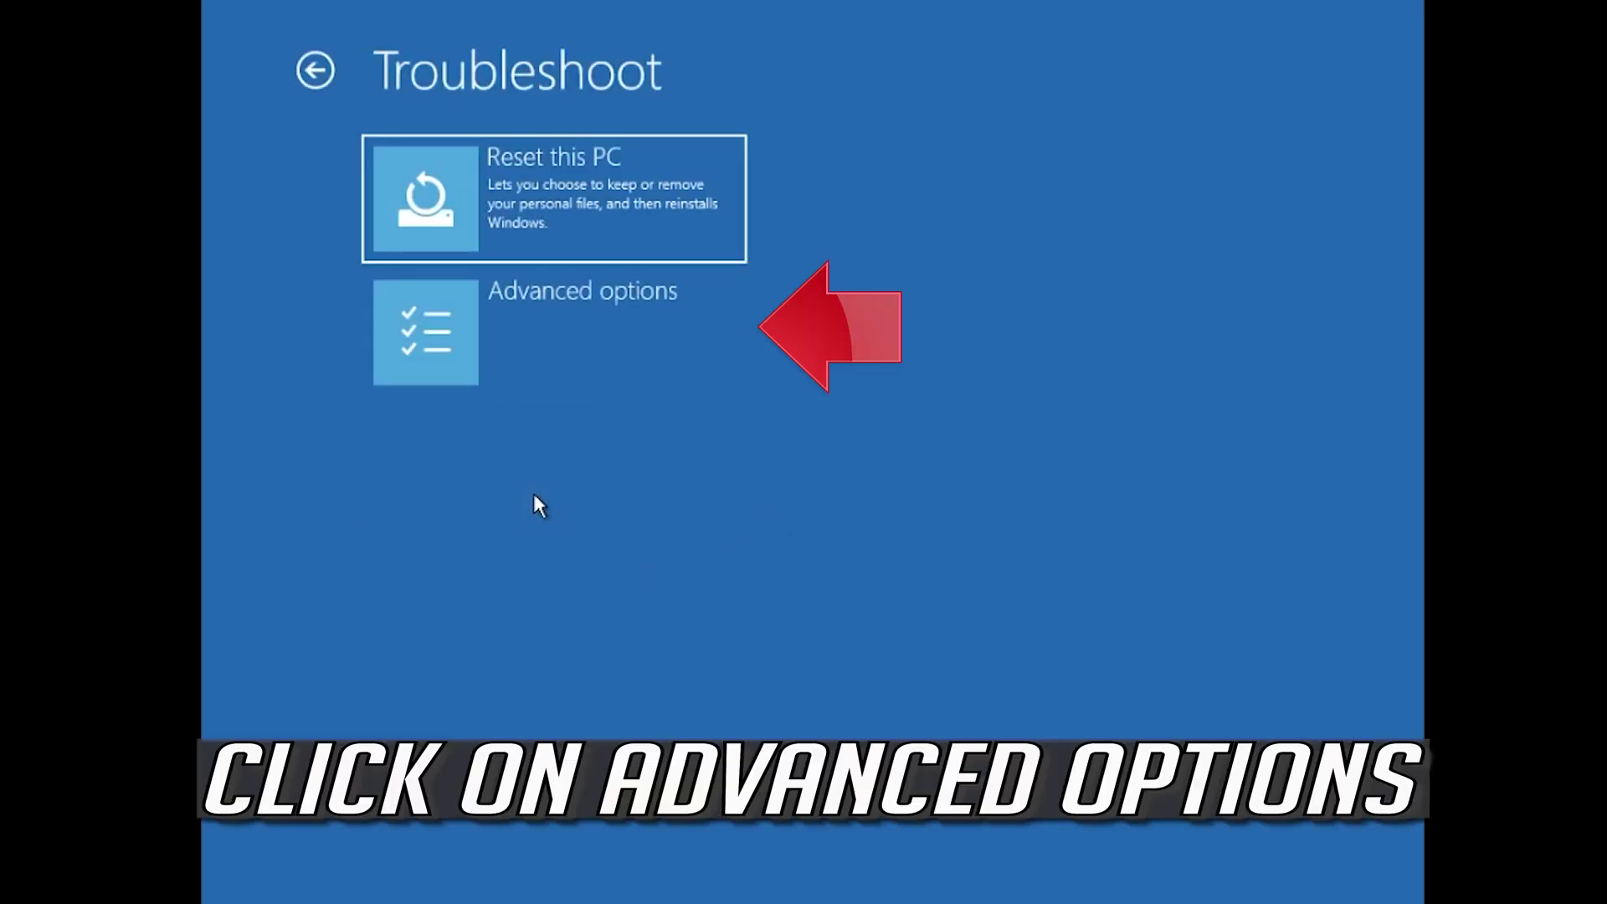
click(703, 322)
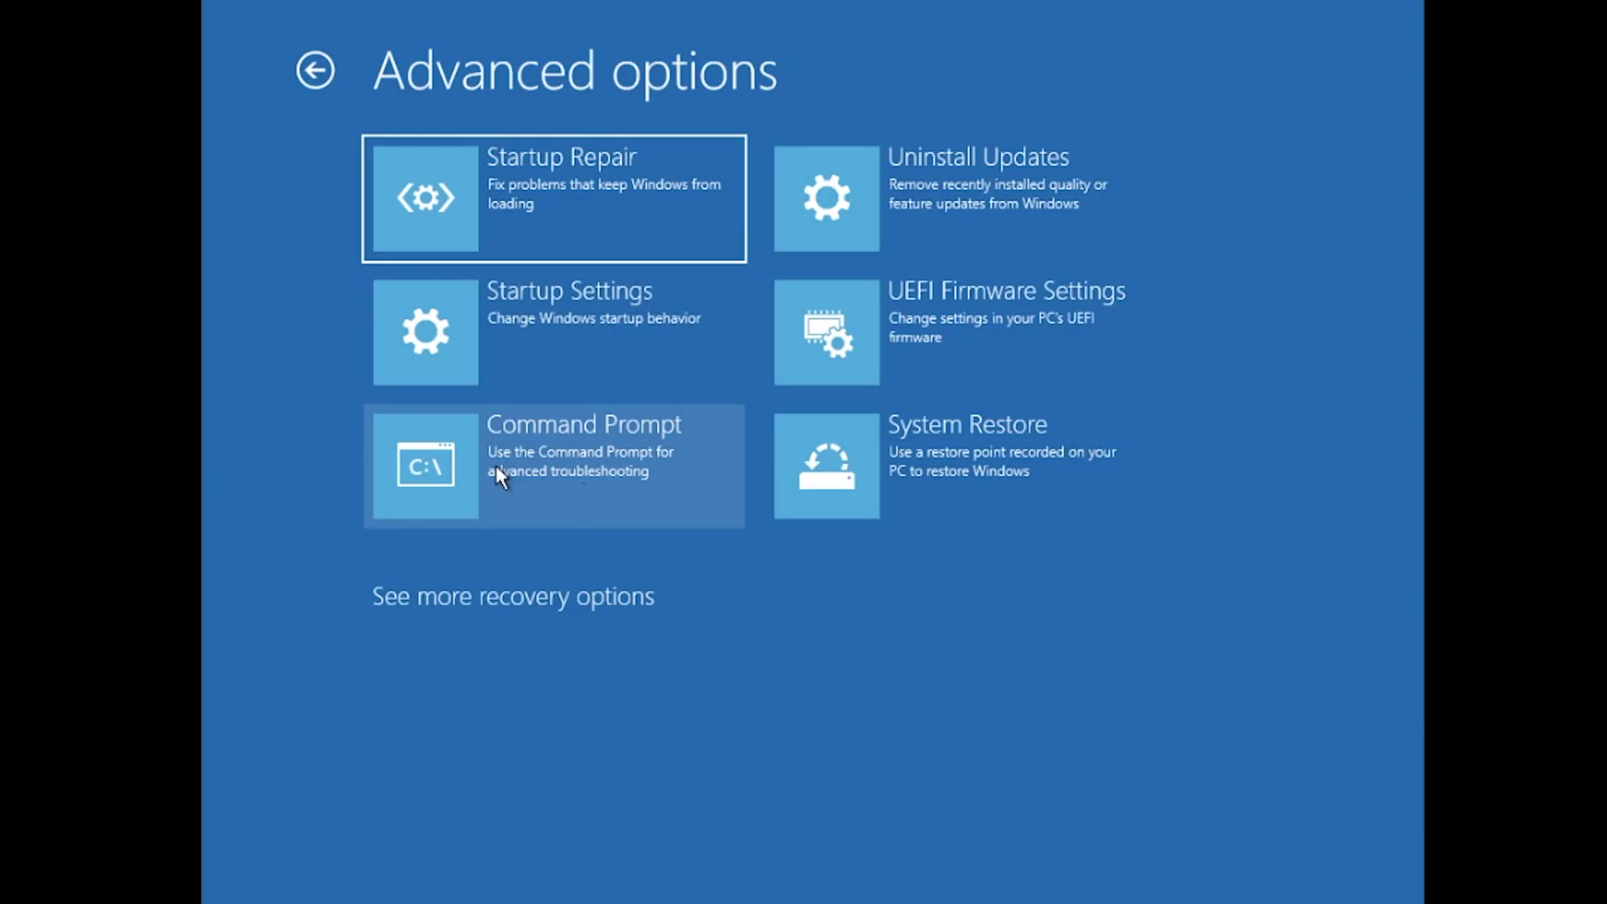
click(584, 484)
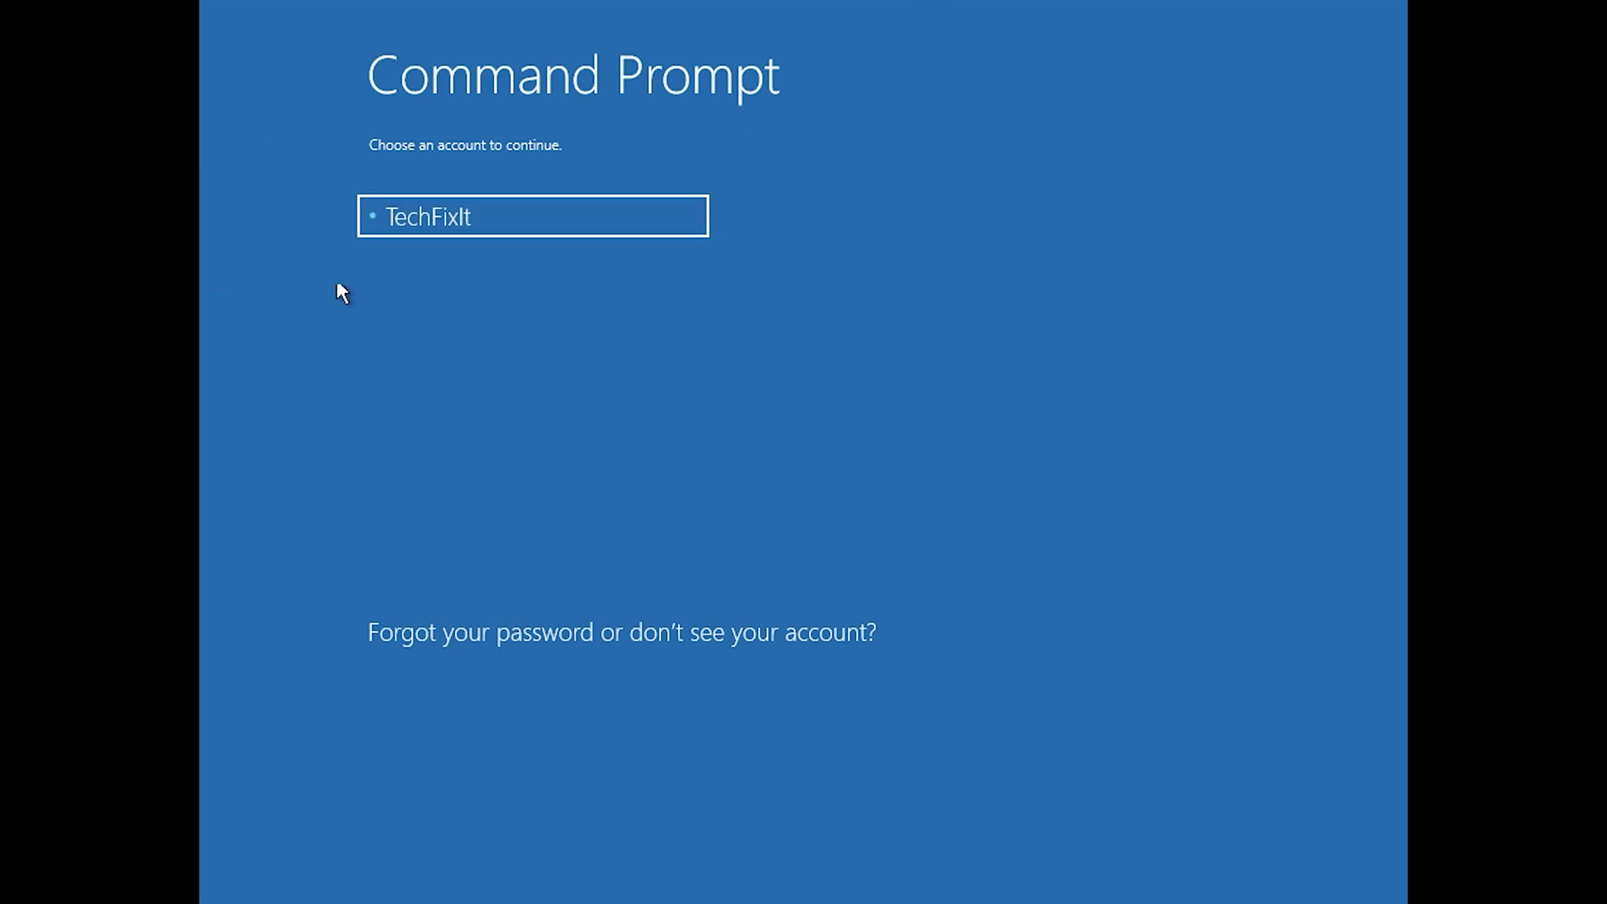
click(525, 224)
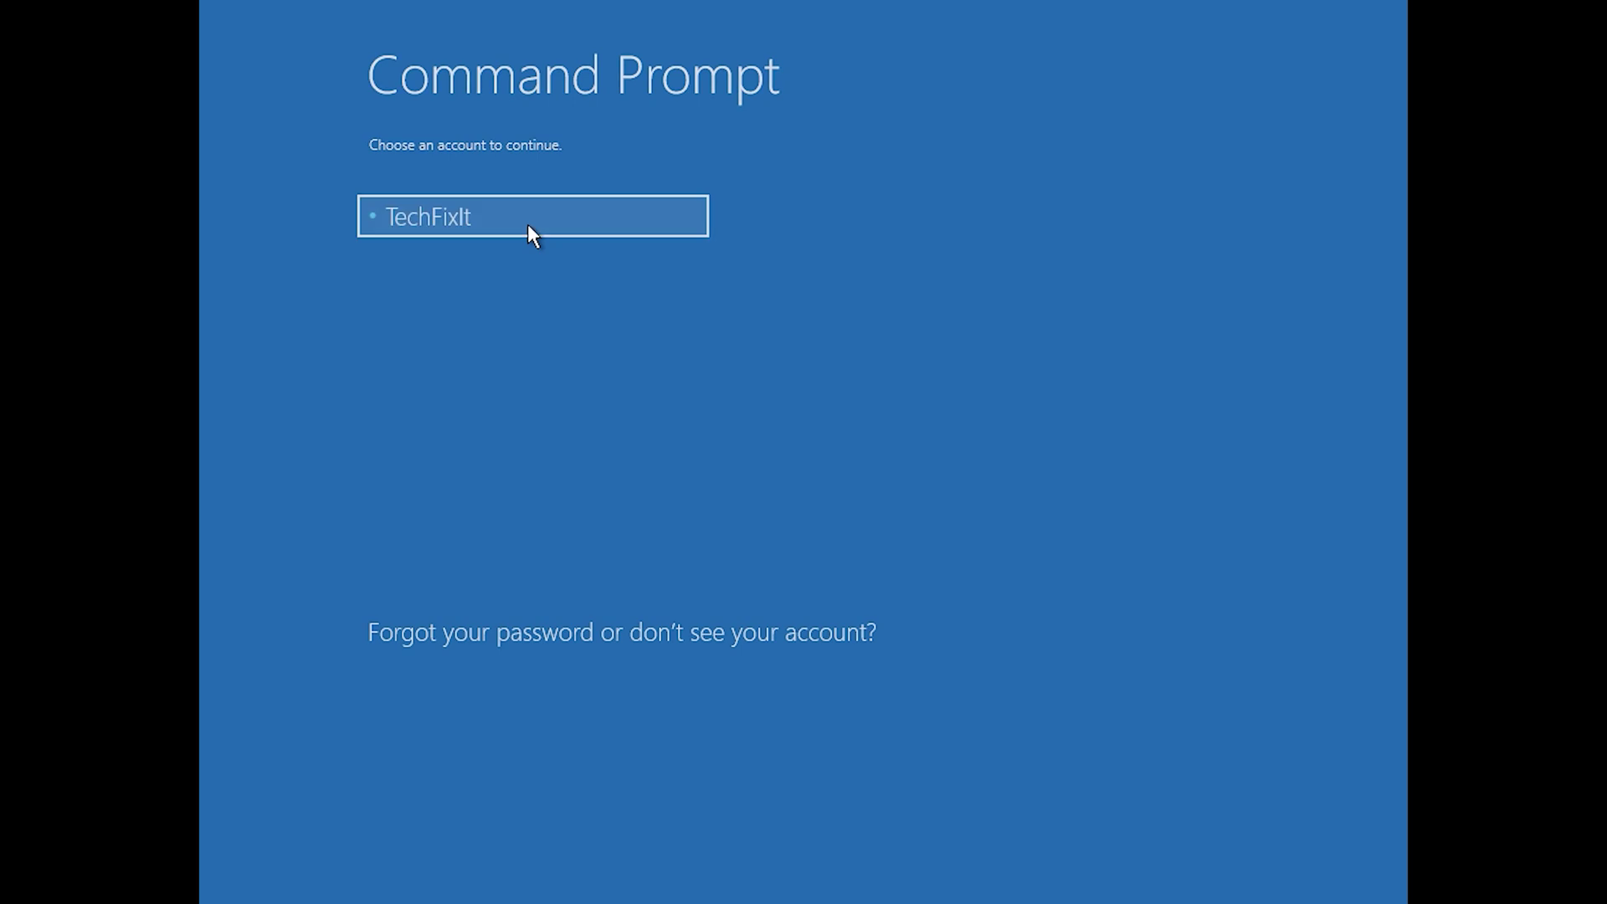
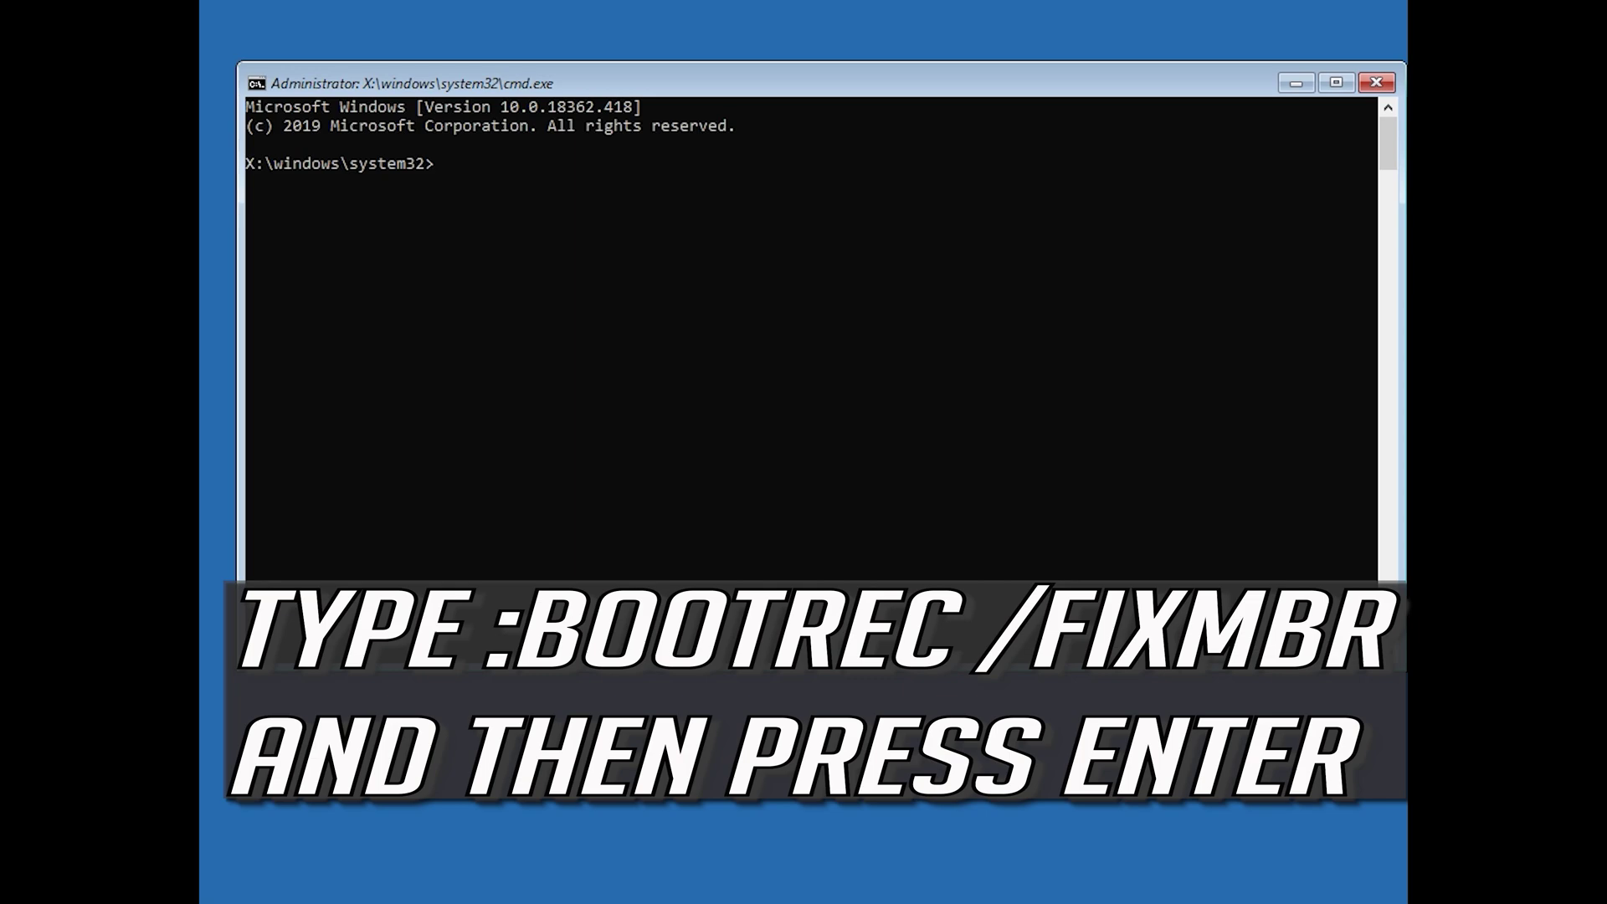
Repair the master boot record with bootrec /fixmbr and try to repair the boot sector with bootrec /fixboot
text(bootrec /fixmbr)
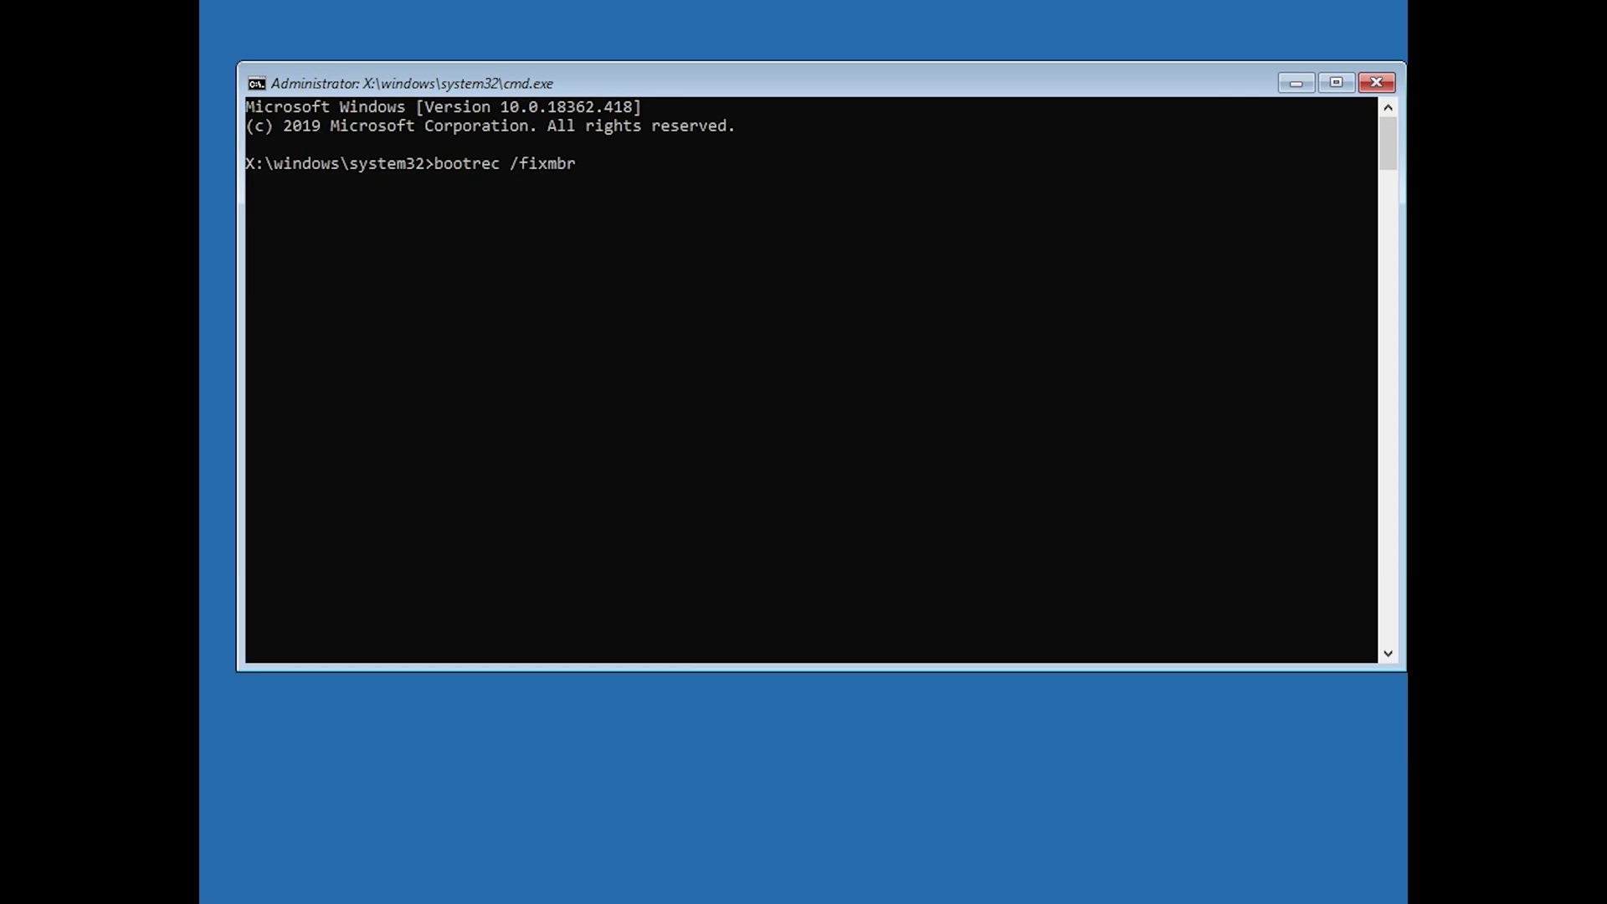
key(Return)
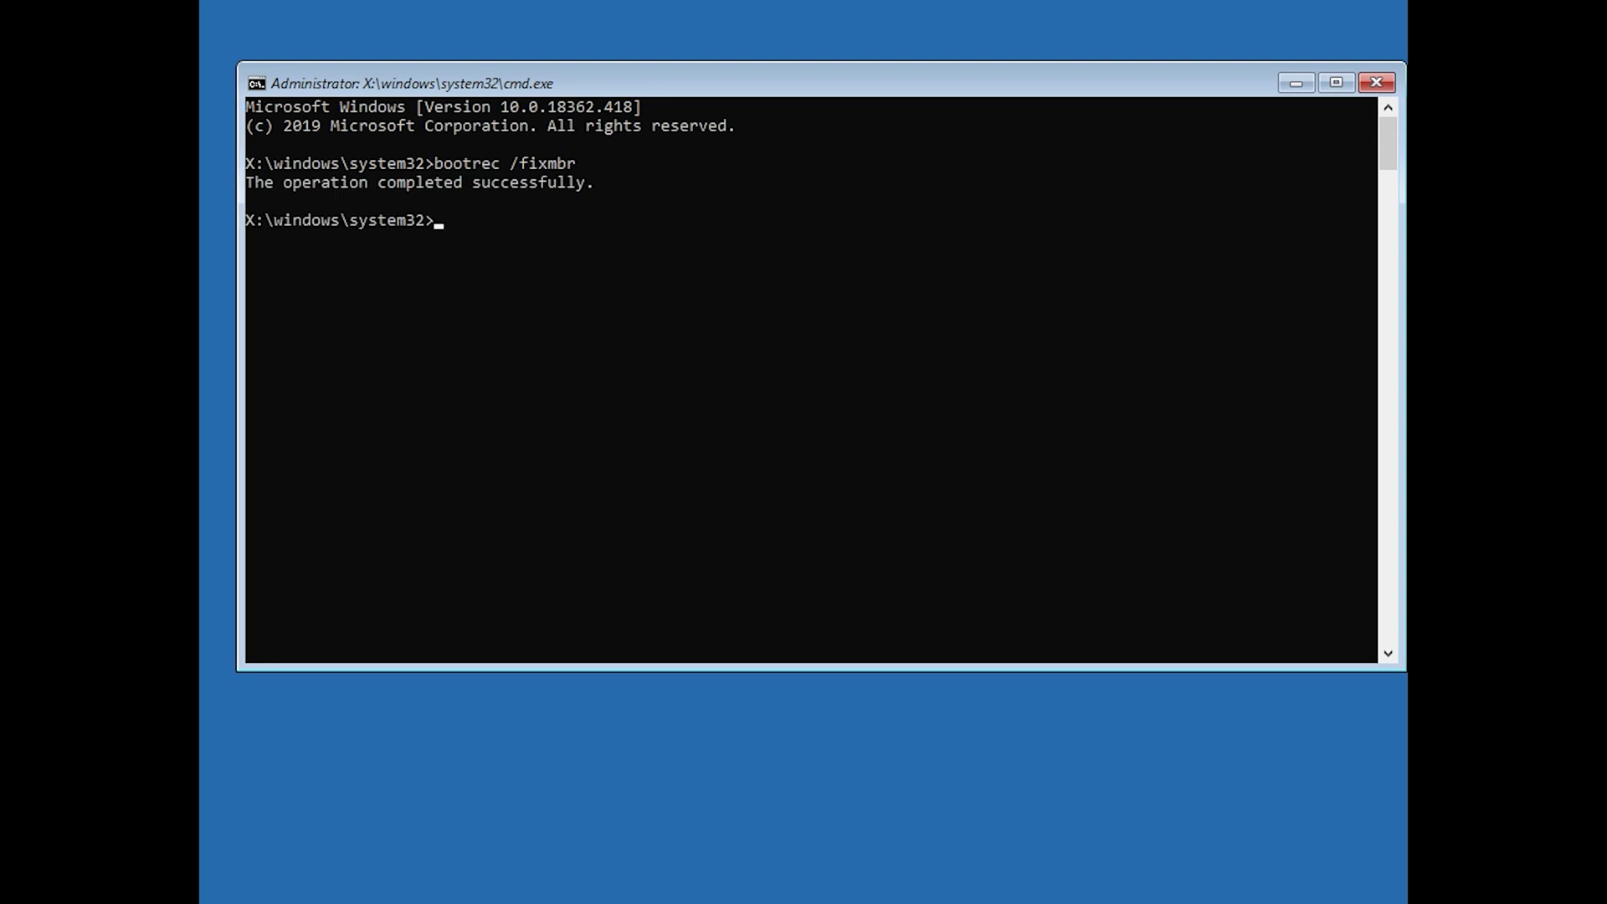
text(bootrec)
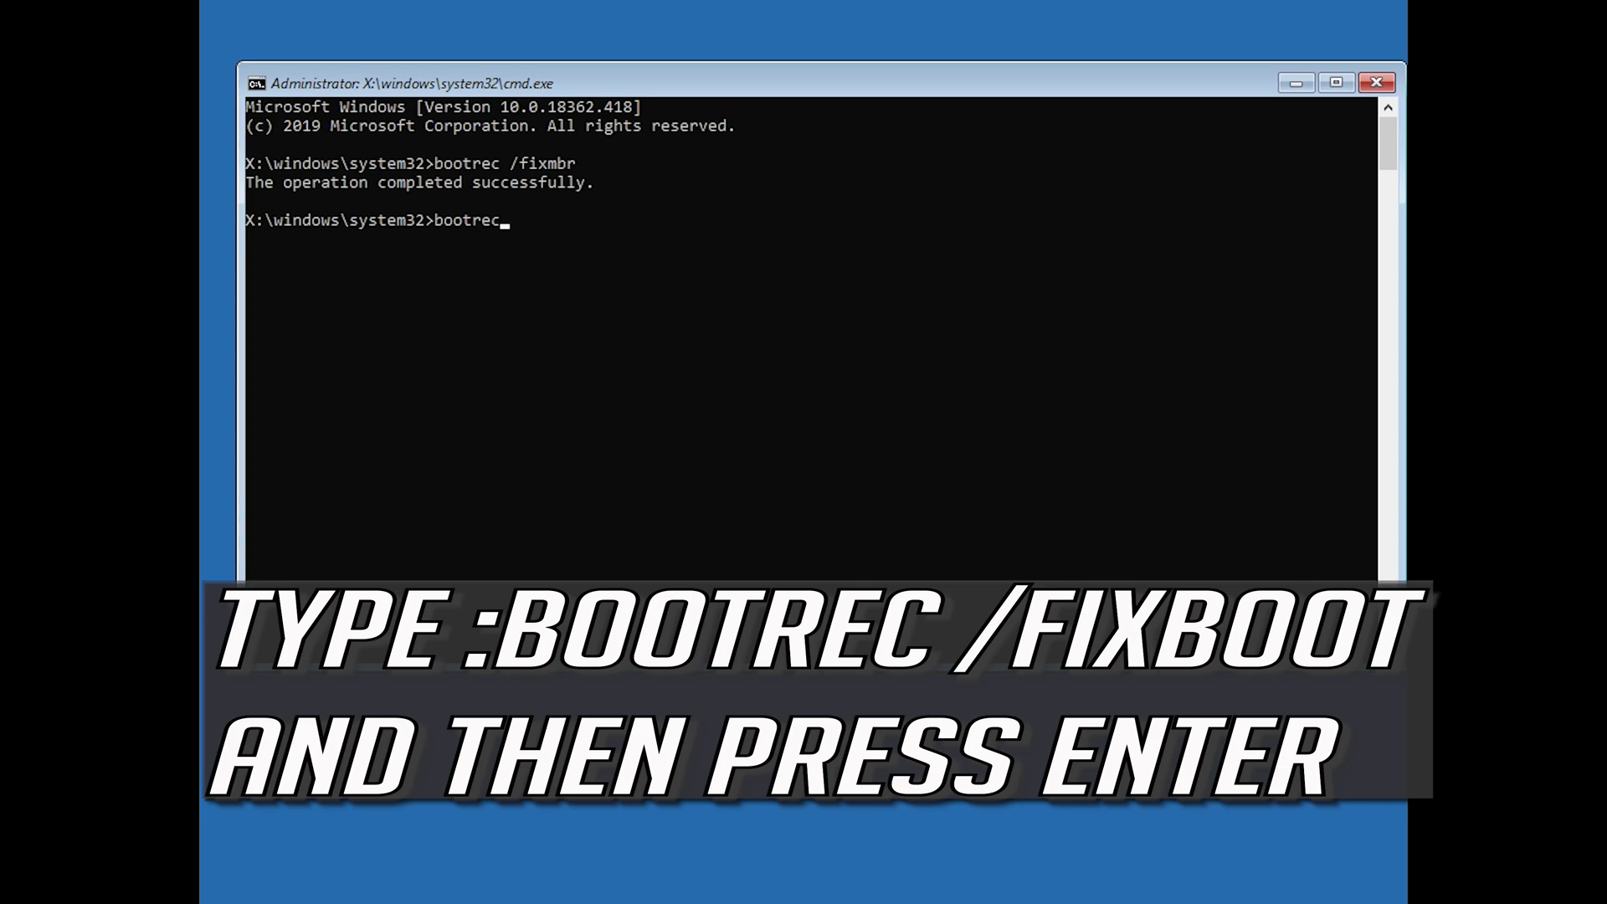
text( /fixboot)
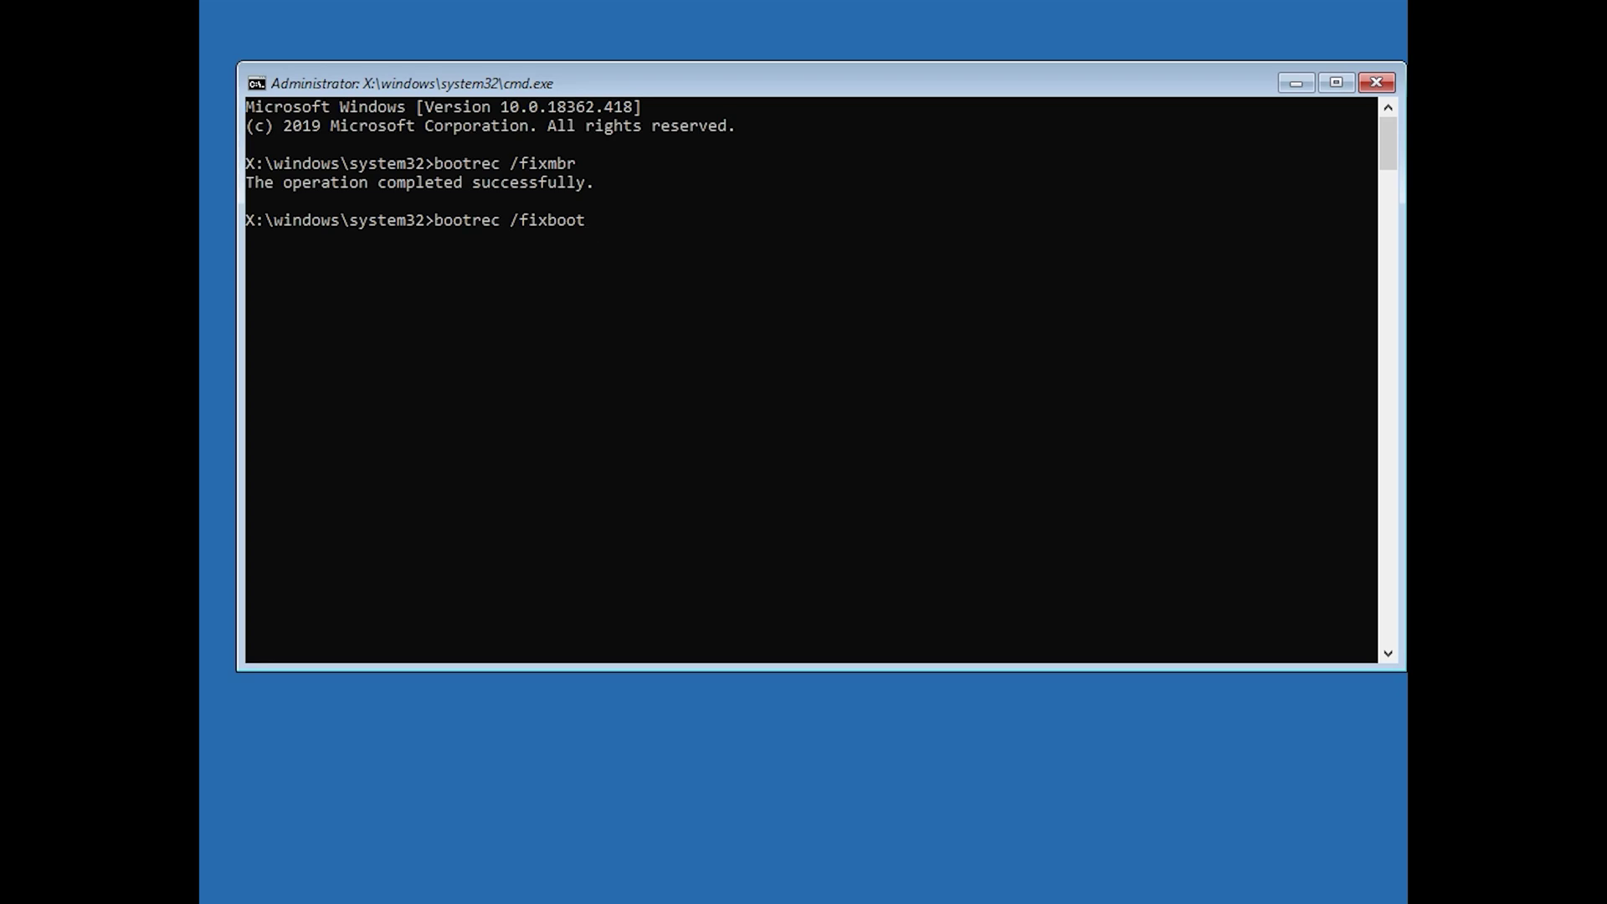
key(Return)
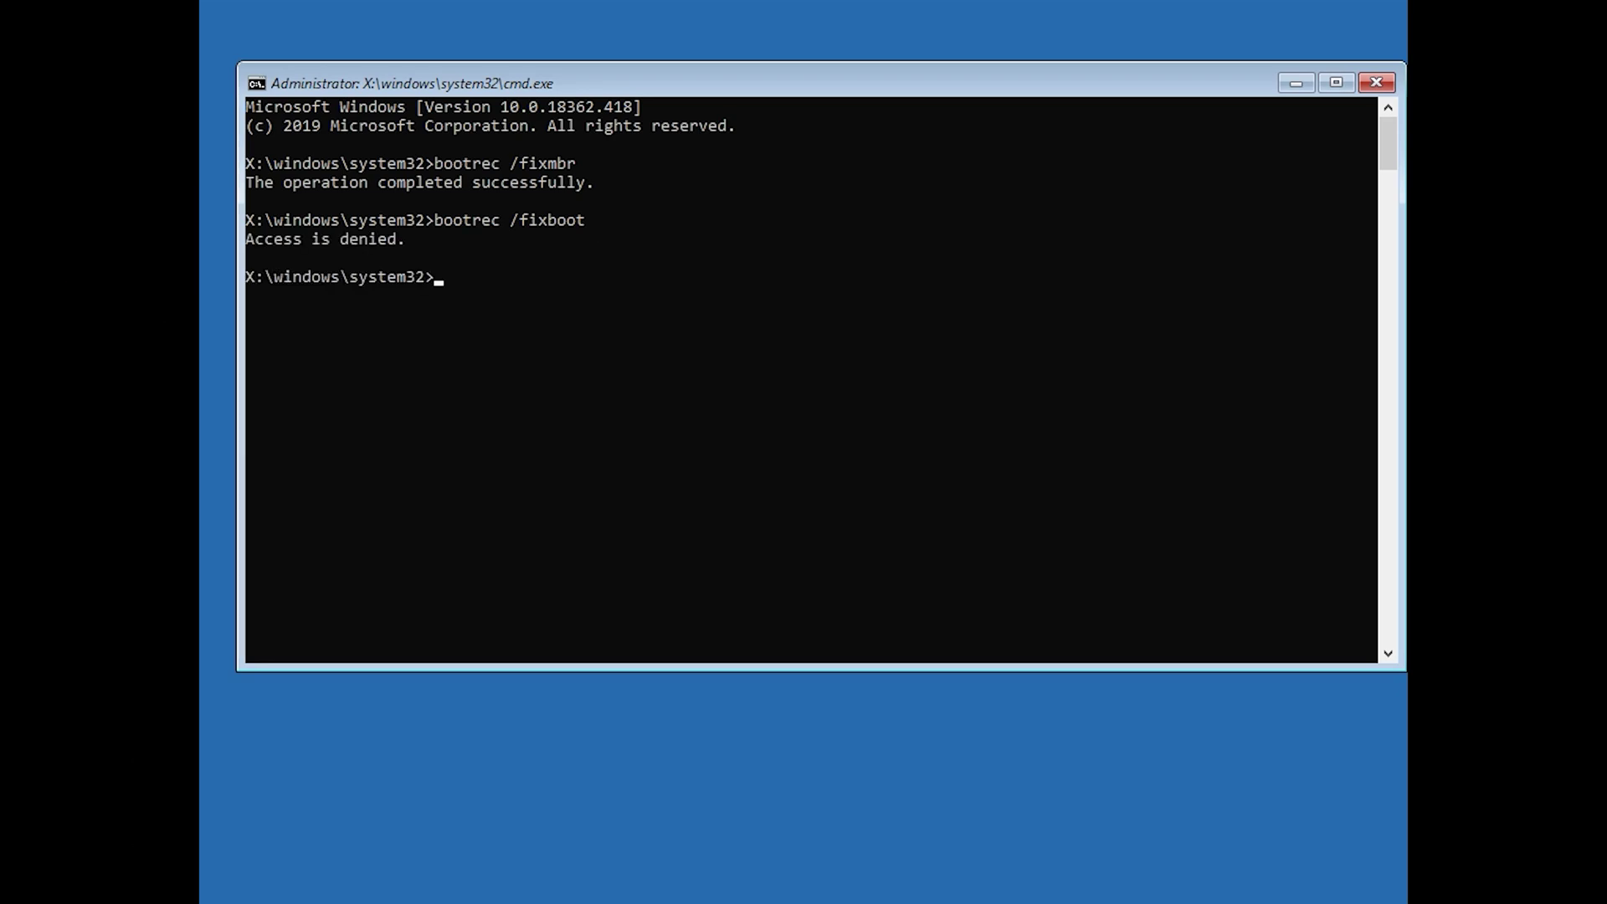
Update the system volume's boot code by running bootsect /nt60 sys
text(bo)
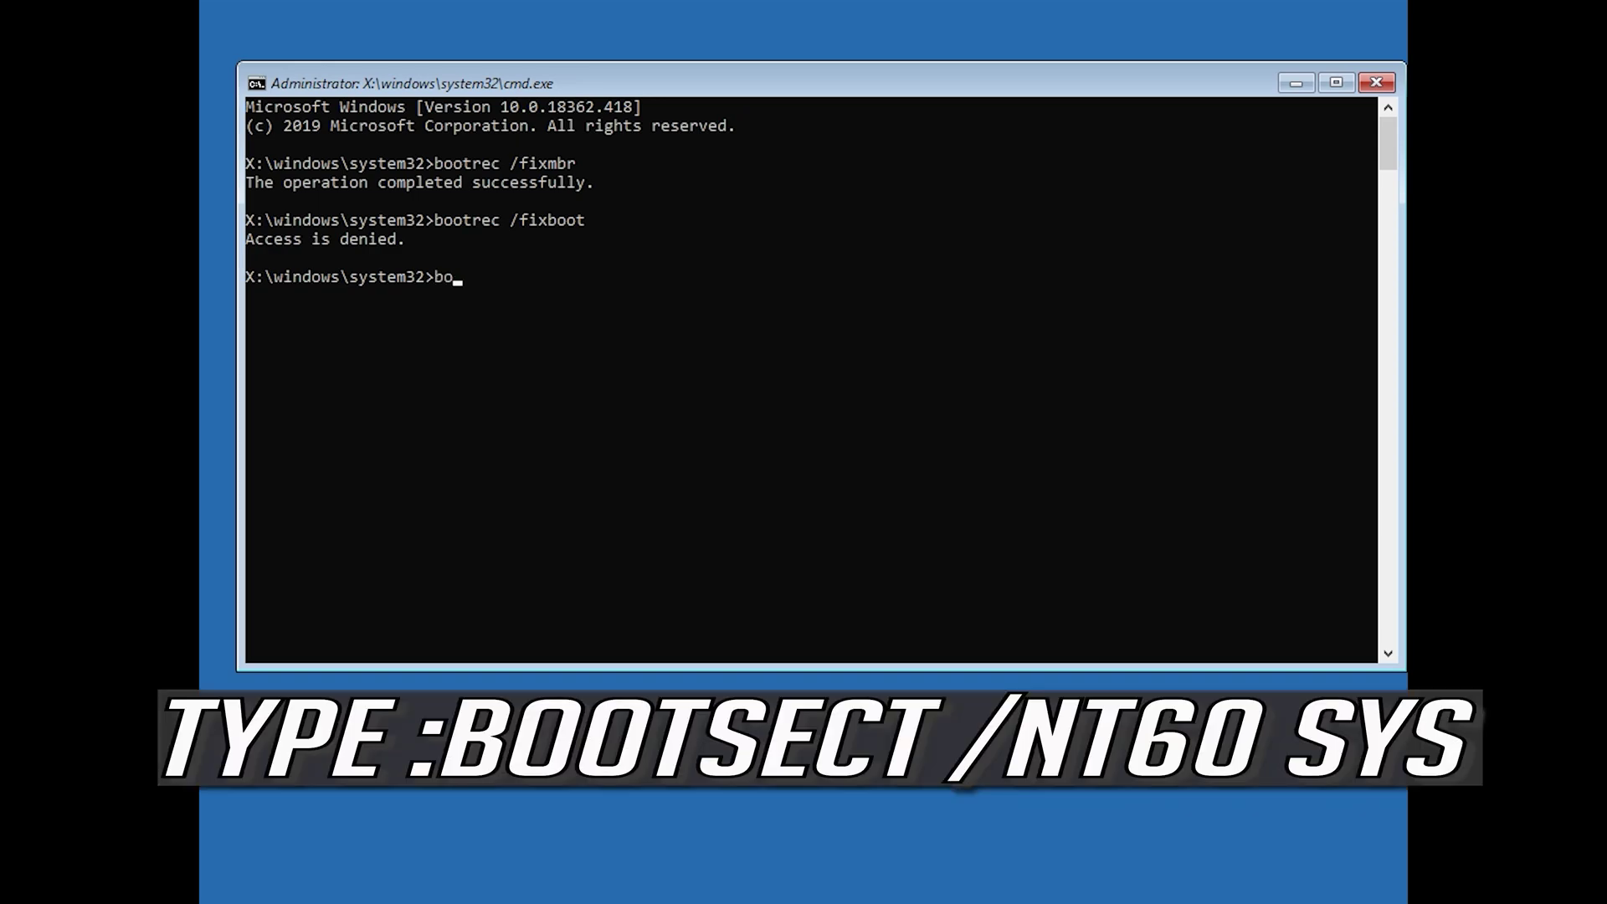
text(otsect /nt60 sys)
key(Return)
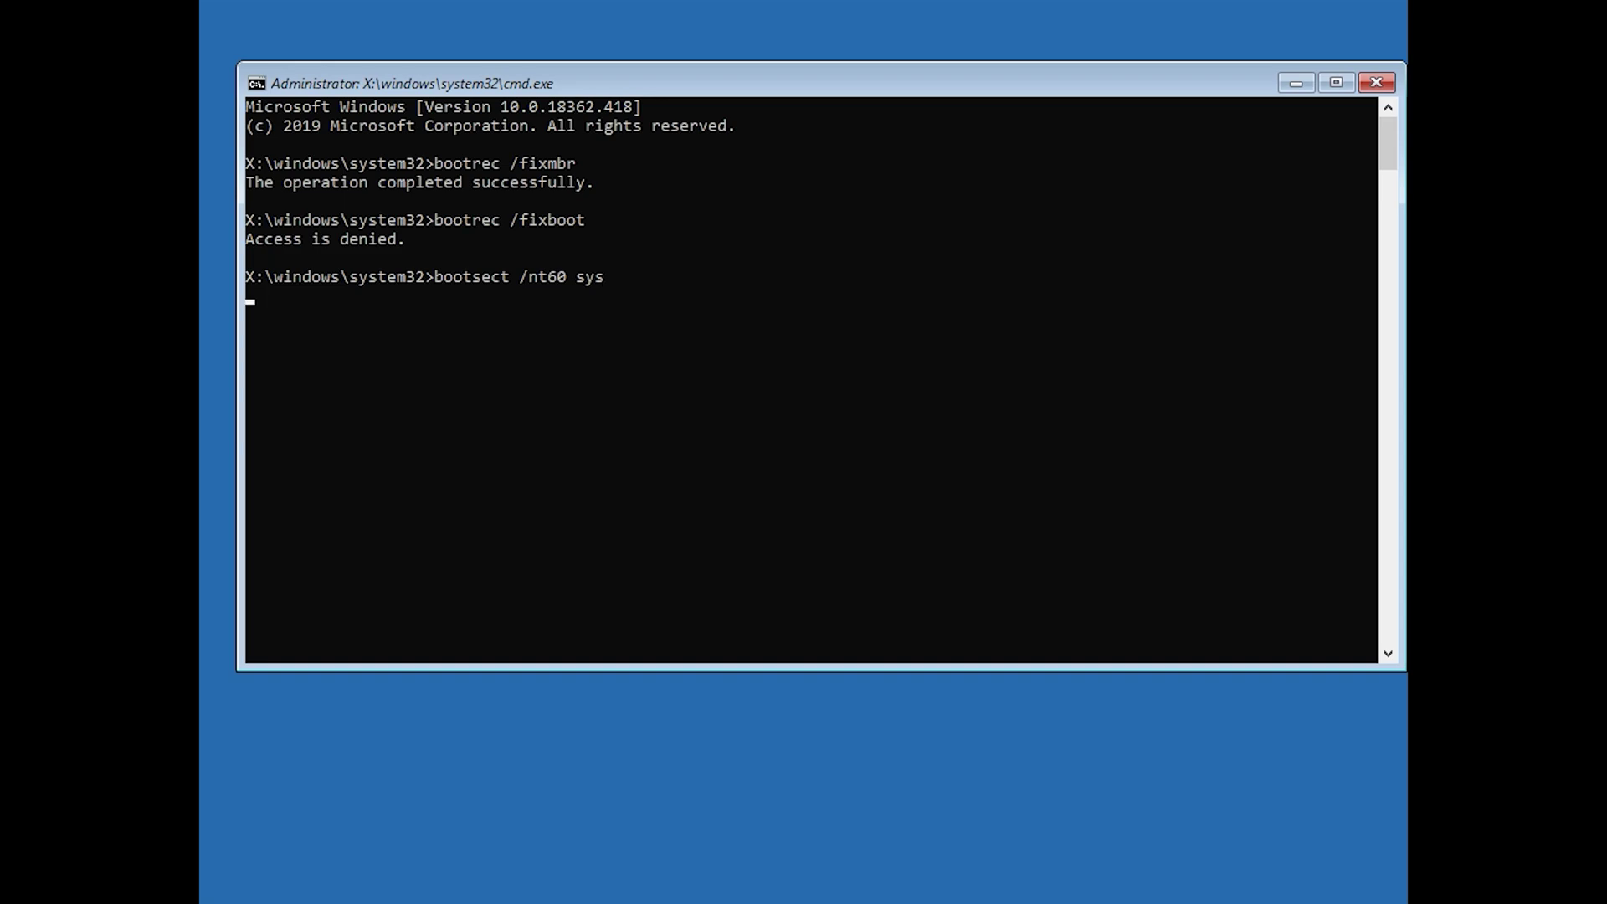
Run bootrec /fixboot again to write a new boot sector
text(boot)
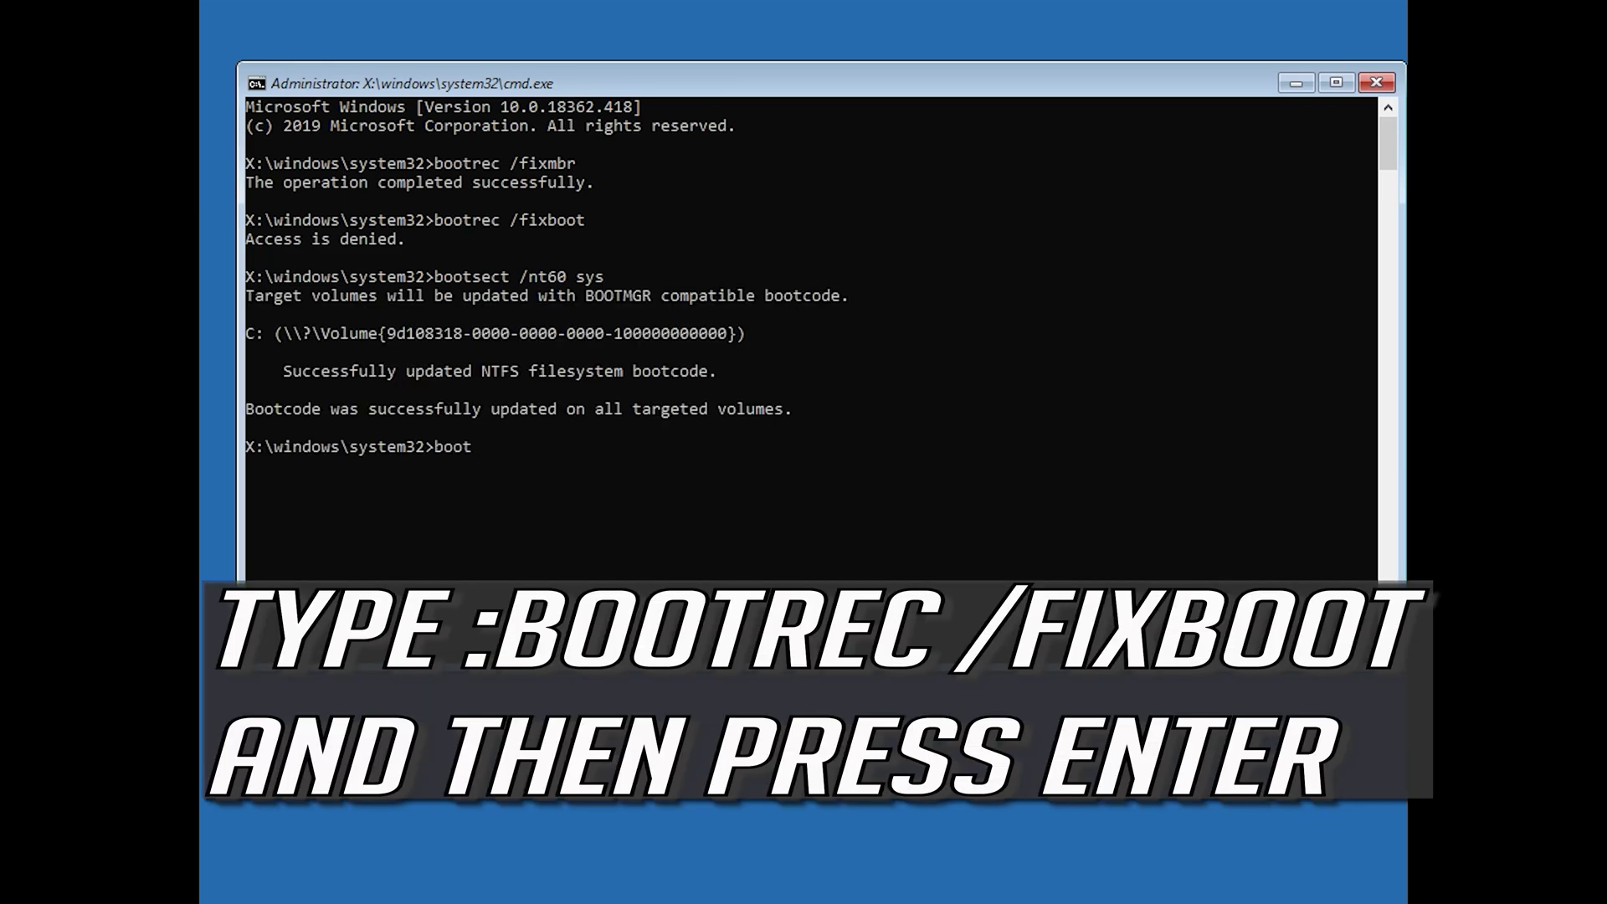
text(rec /fixboot)
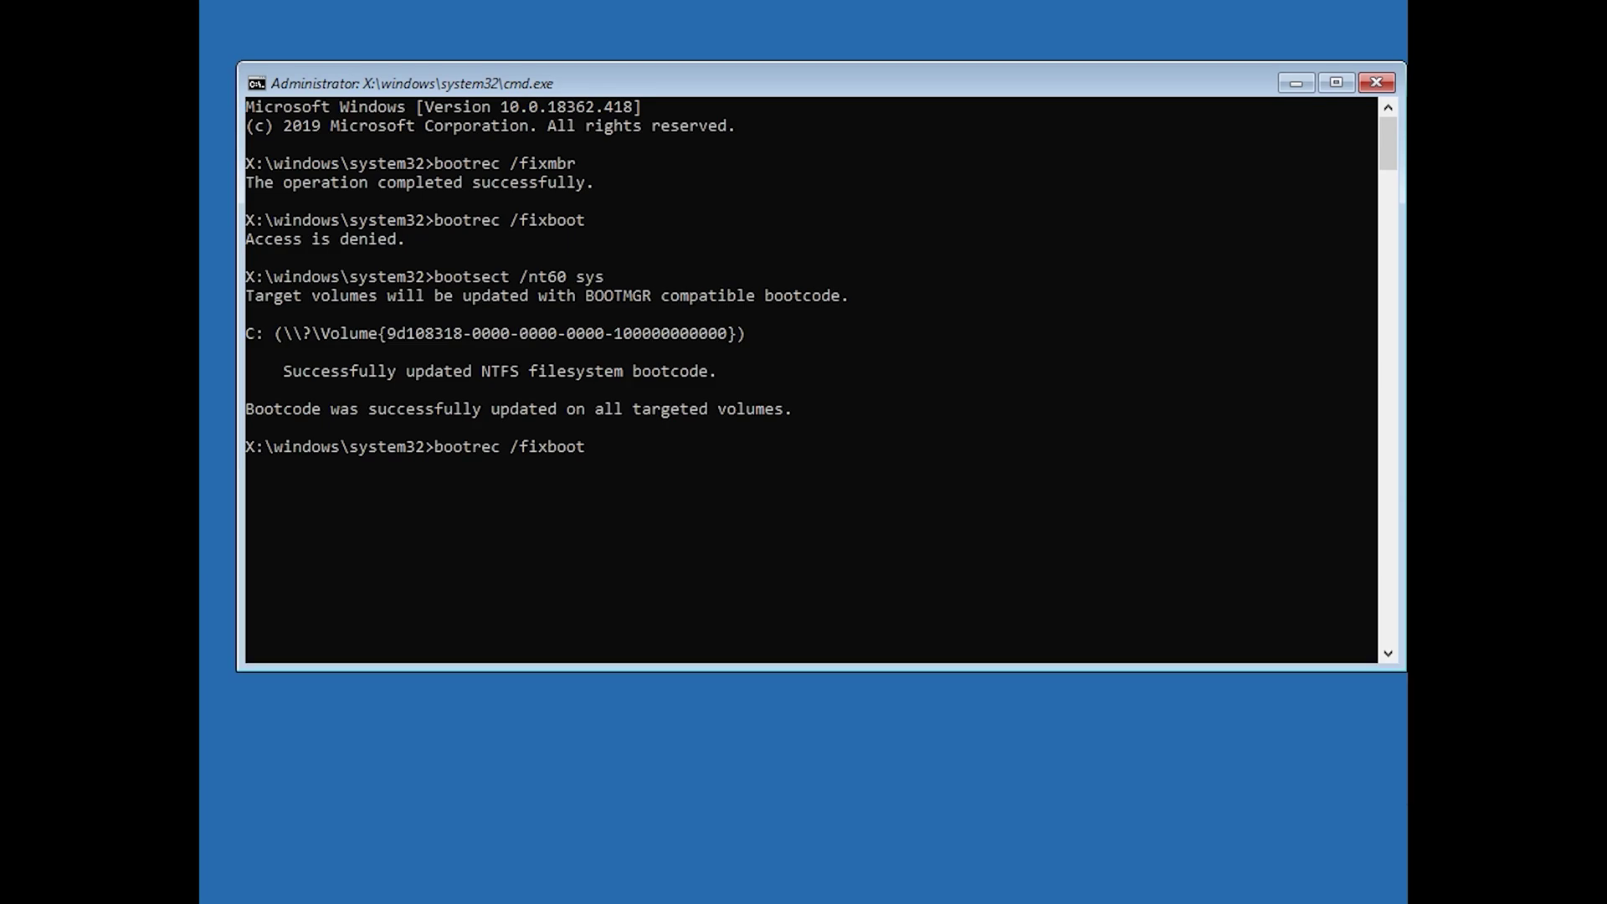
key(Return)
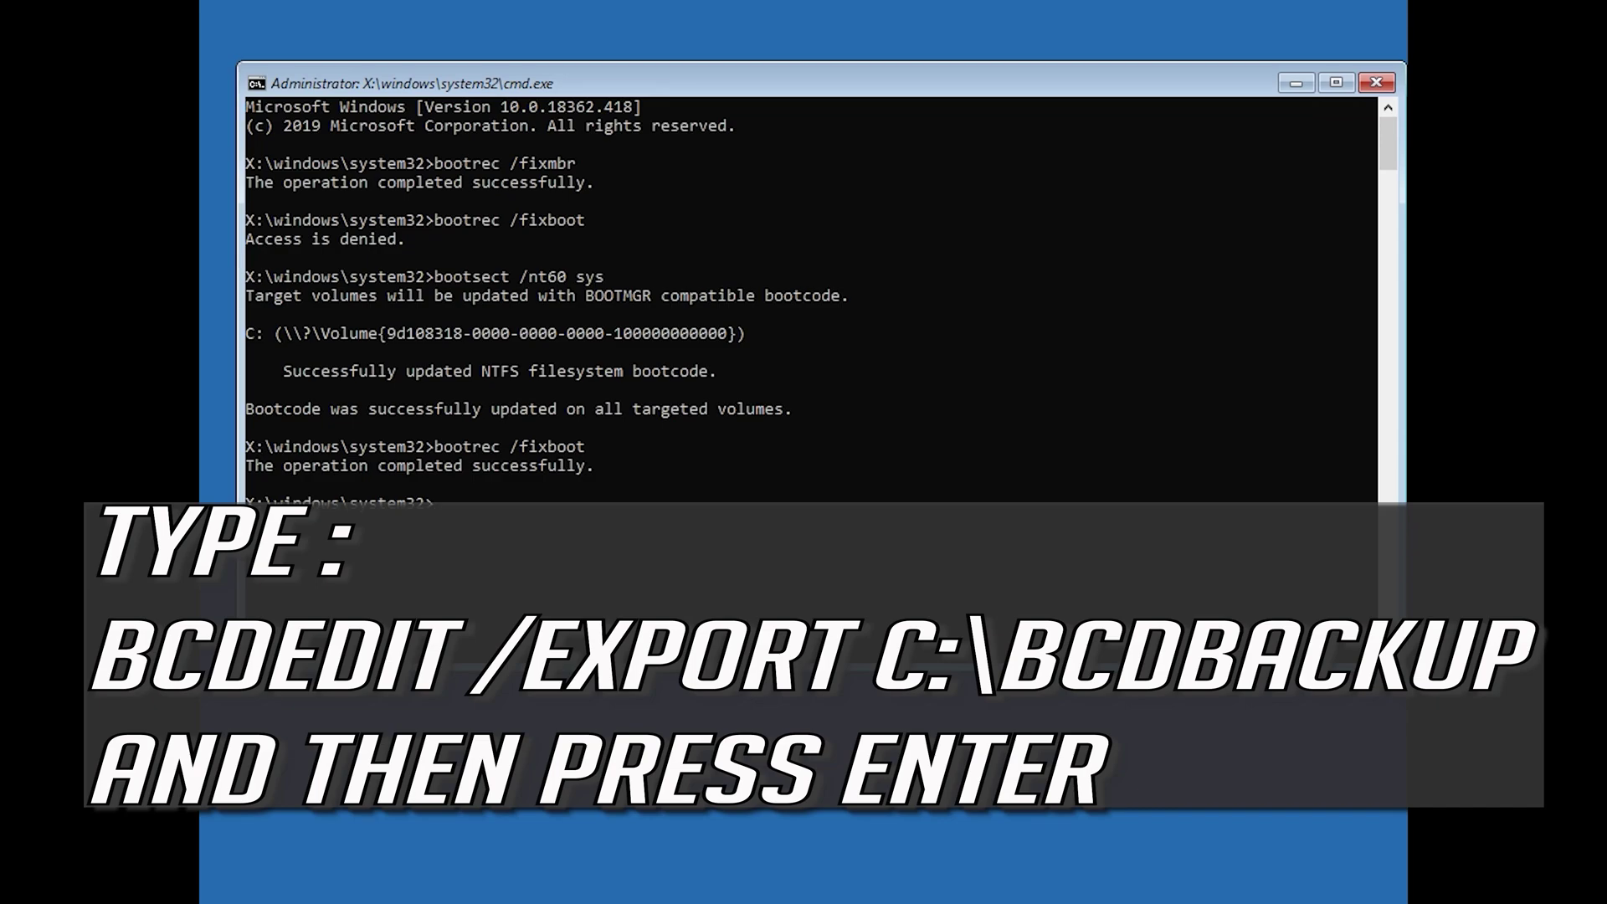
Back up the boot configuration data to c:\bcdbackup with bcdedit /export
text(bcdedit /export c)
text(:\bcdbackup)
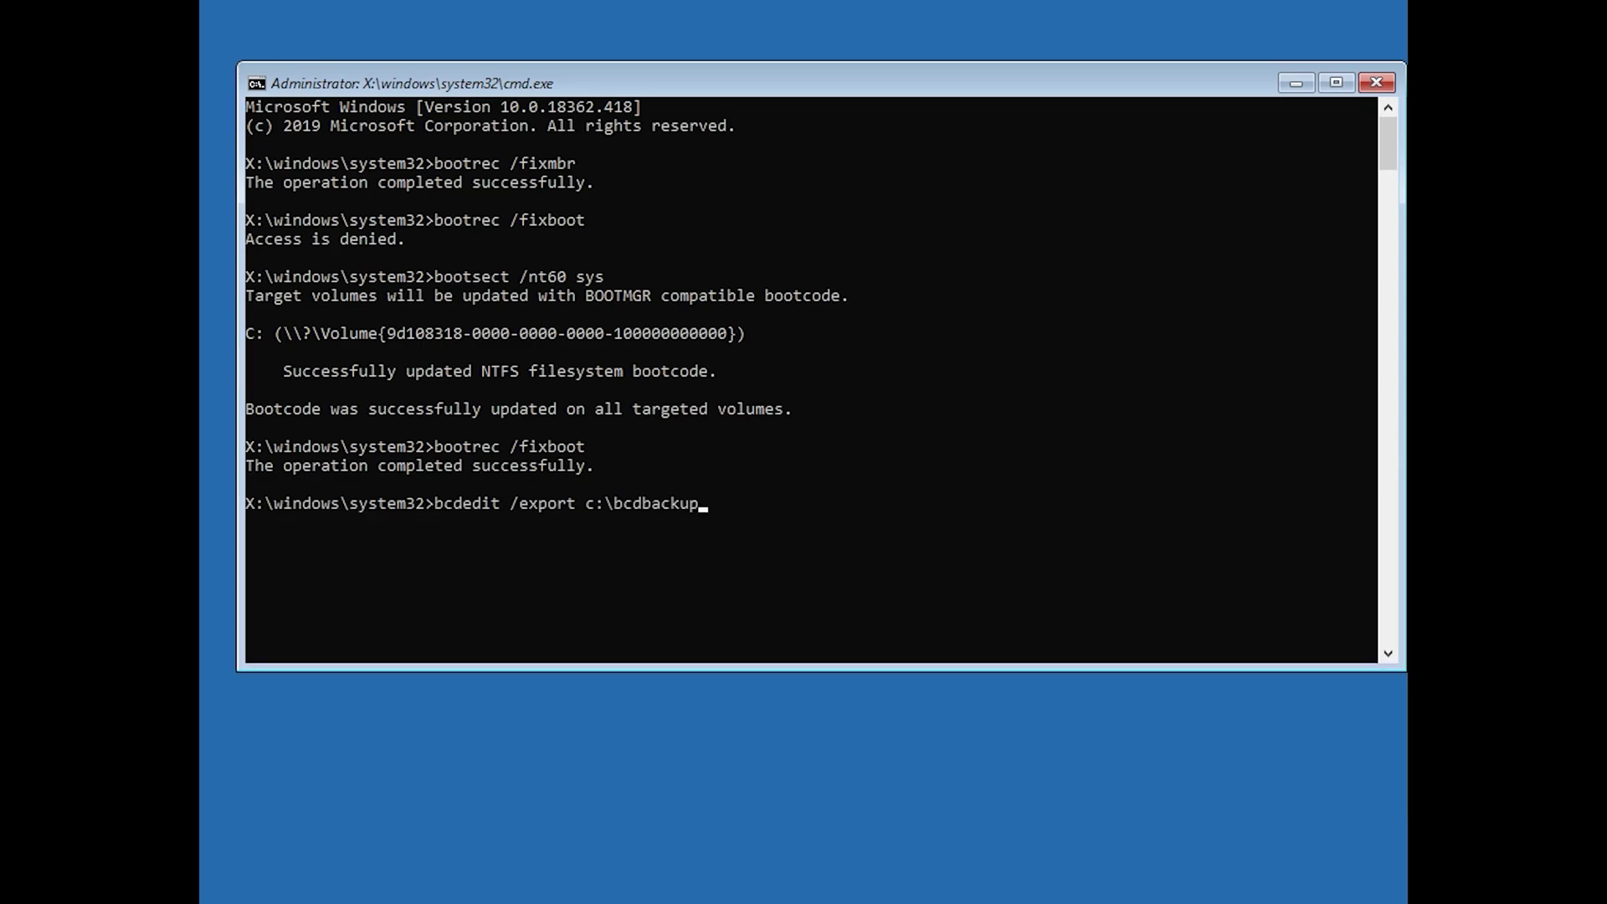
key(Return)
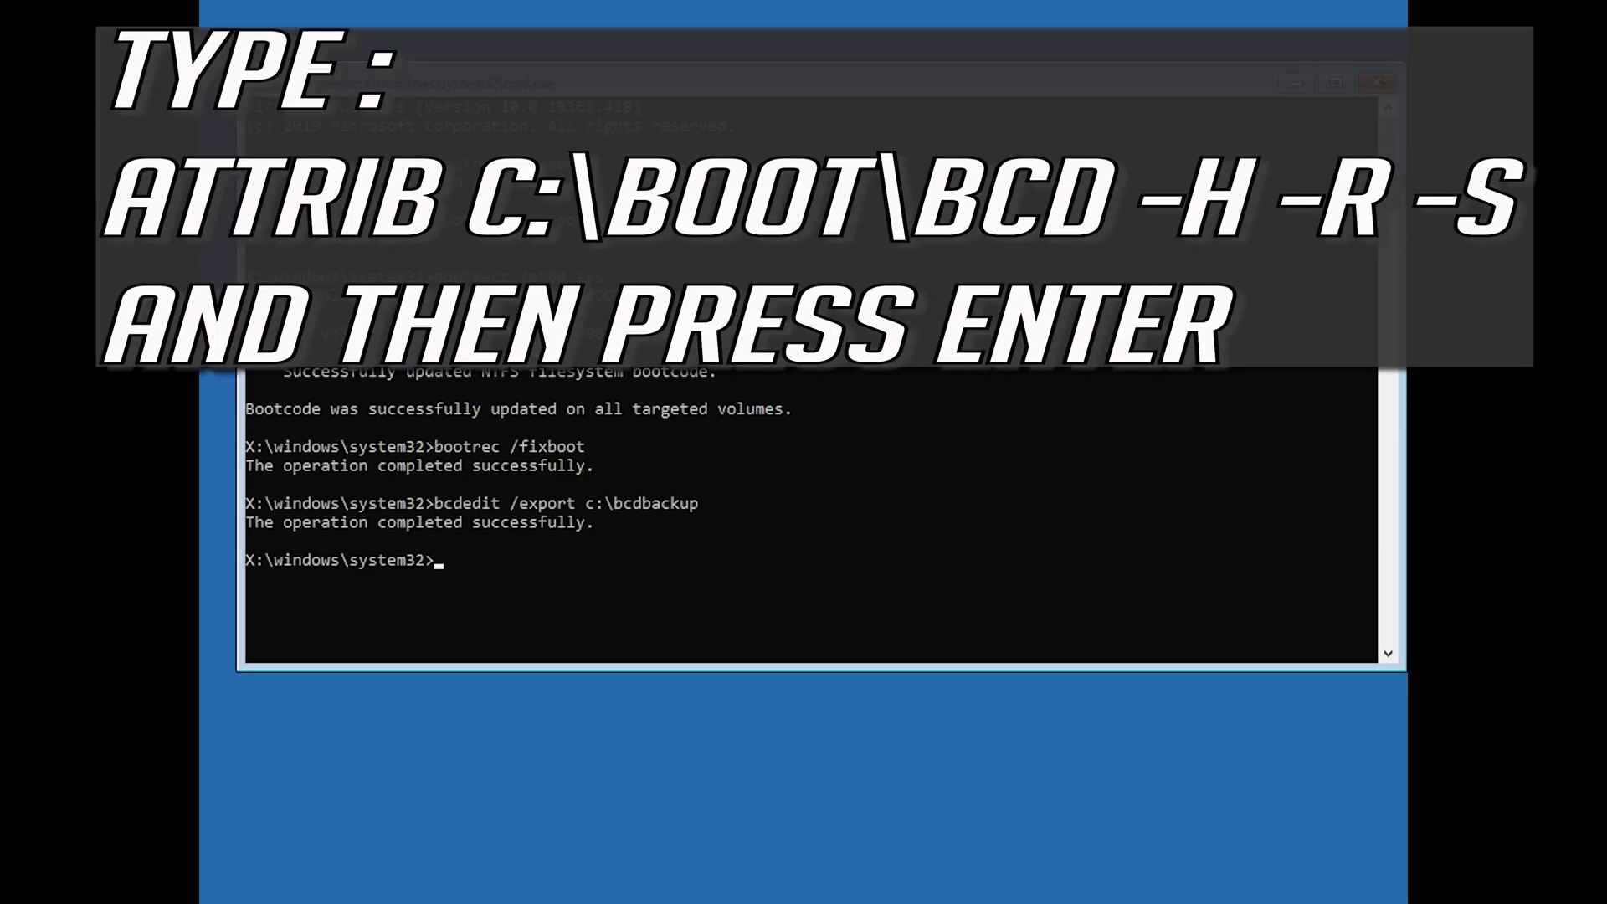
Remove the hidden, read-only and system attributes from c:\boot\bcd with attrib -h -r -s
text(attrib)
text(c:\boot\bcd)
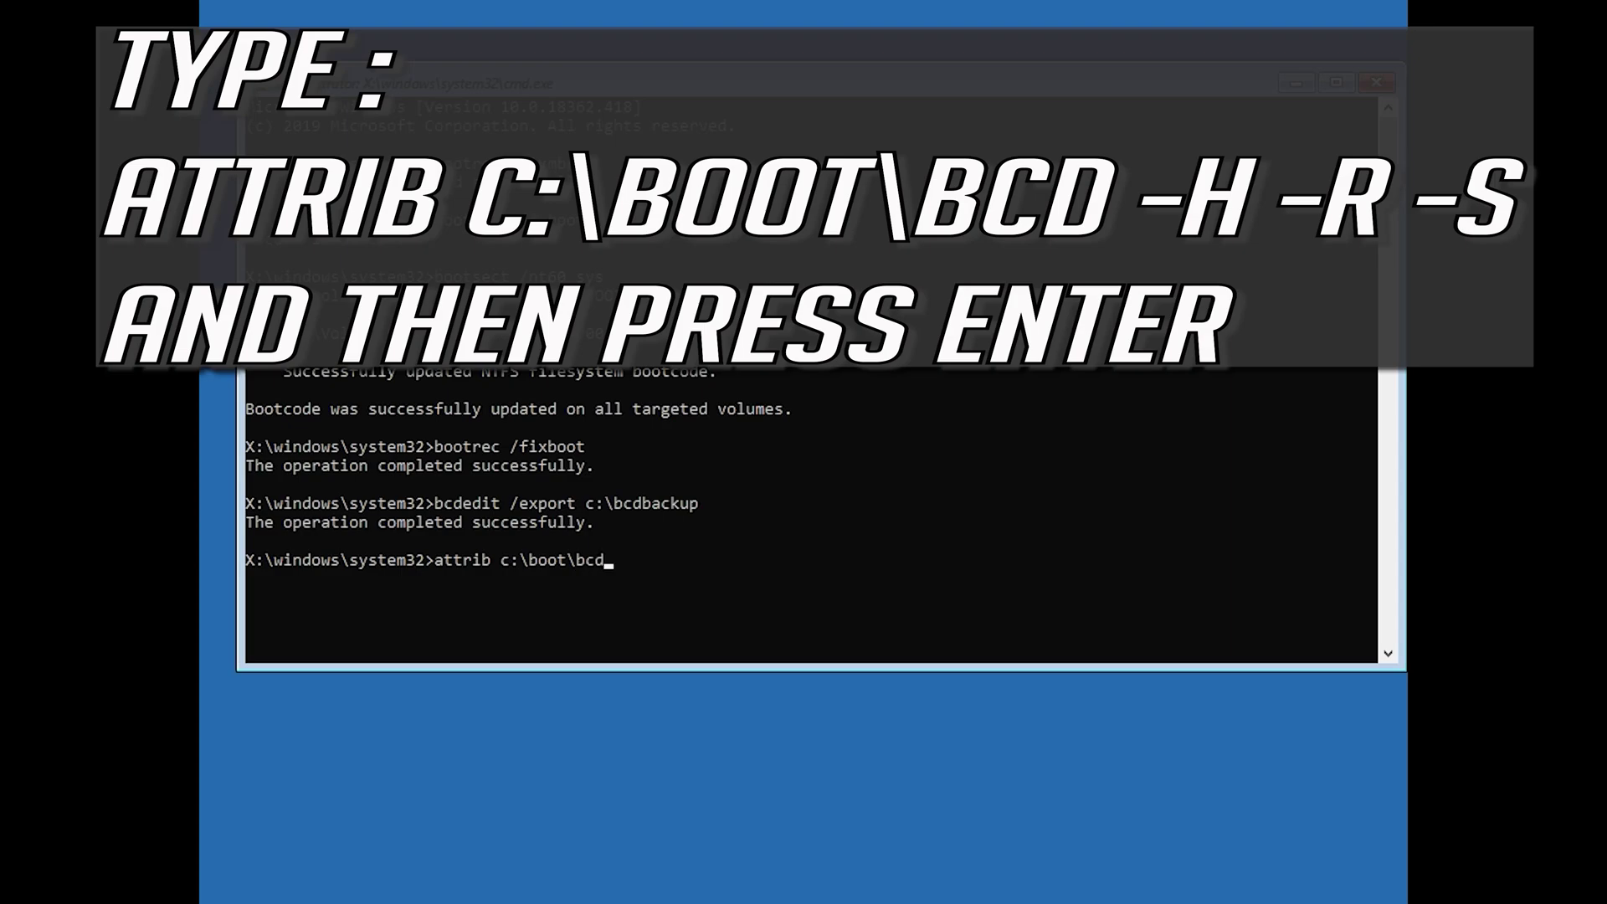
text( -h -r -s)
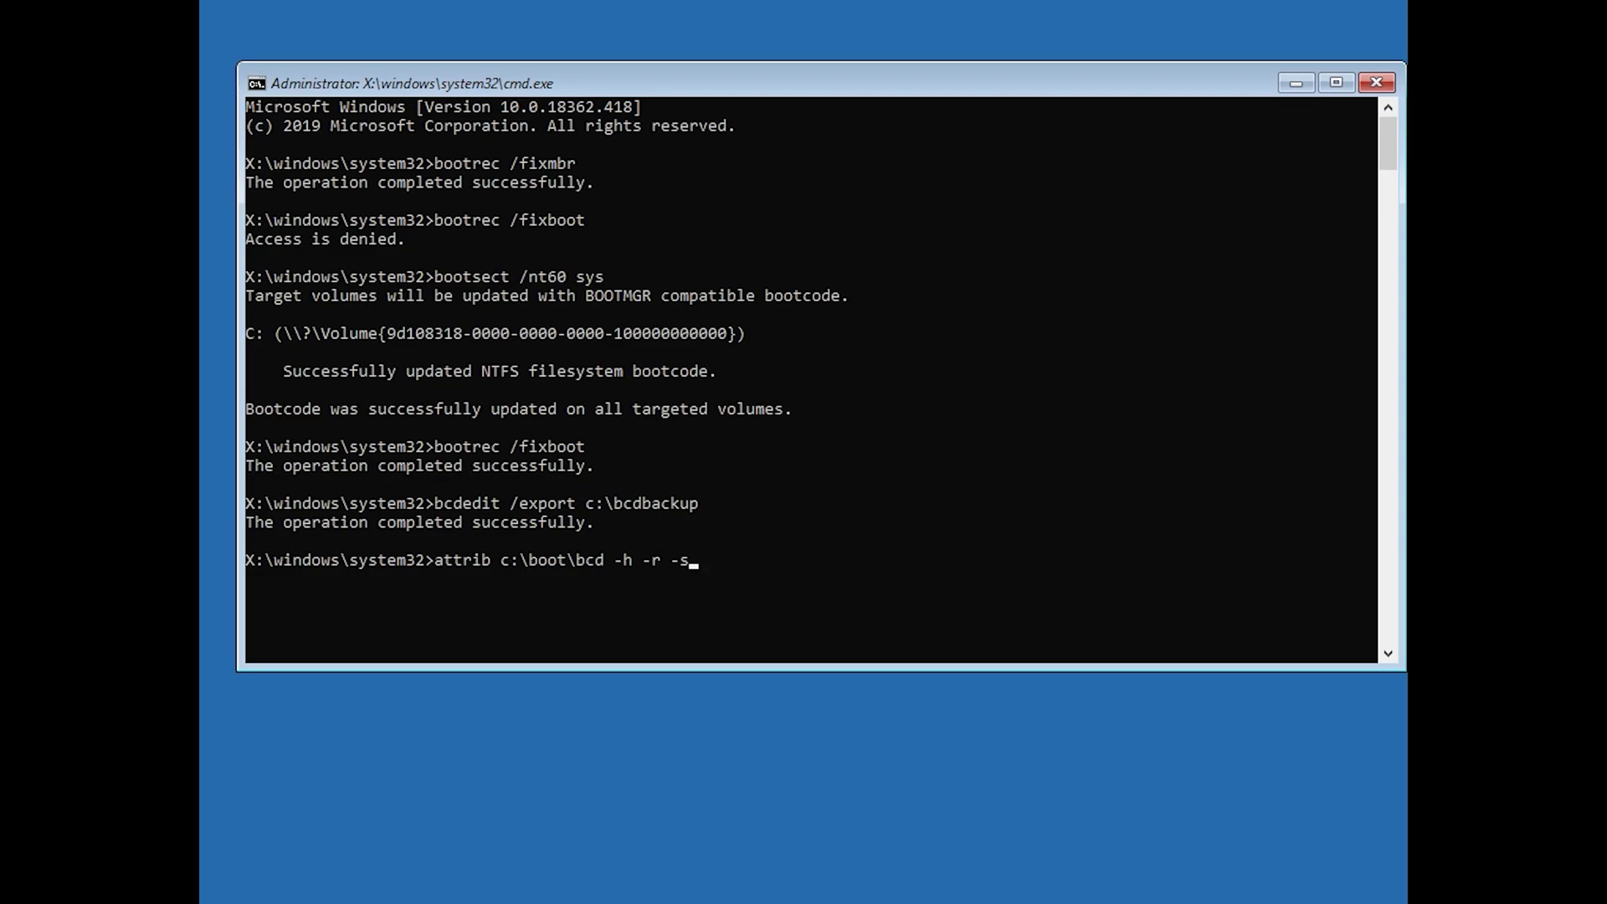
key(Return)
Rename the boot configuration file c:\boot\bcd to bcd.old with the ren command
text(re)
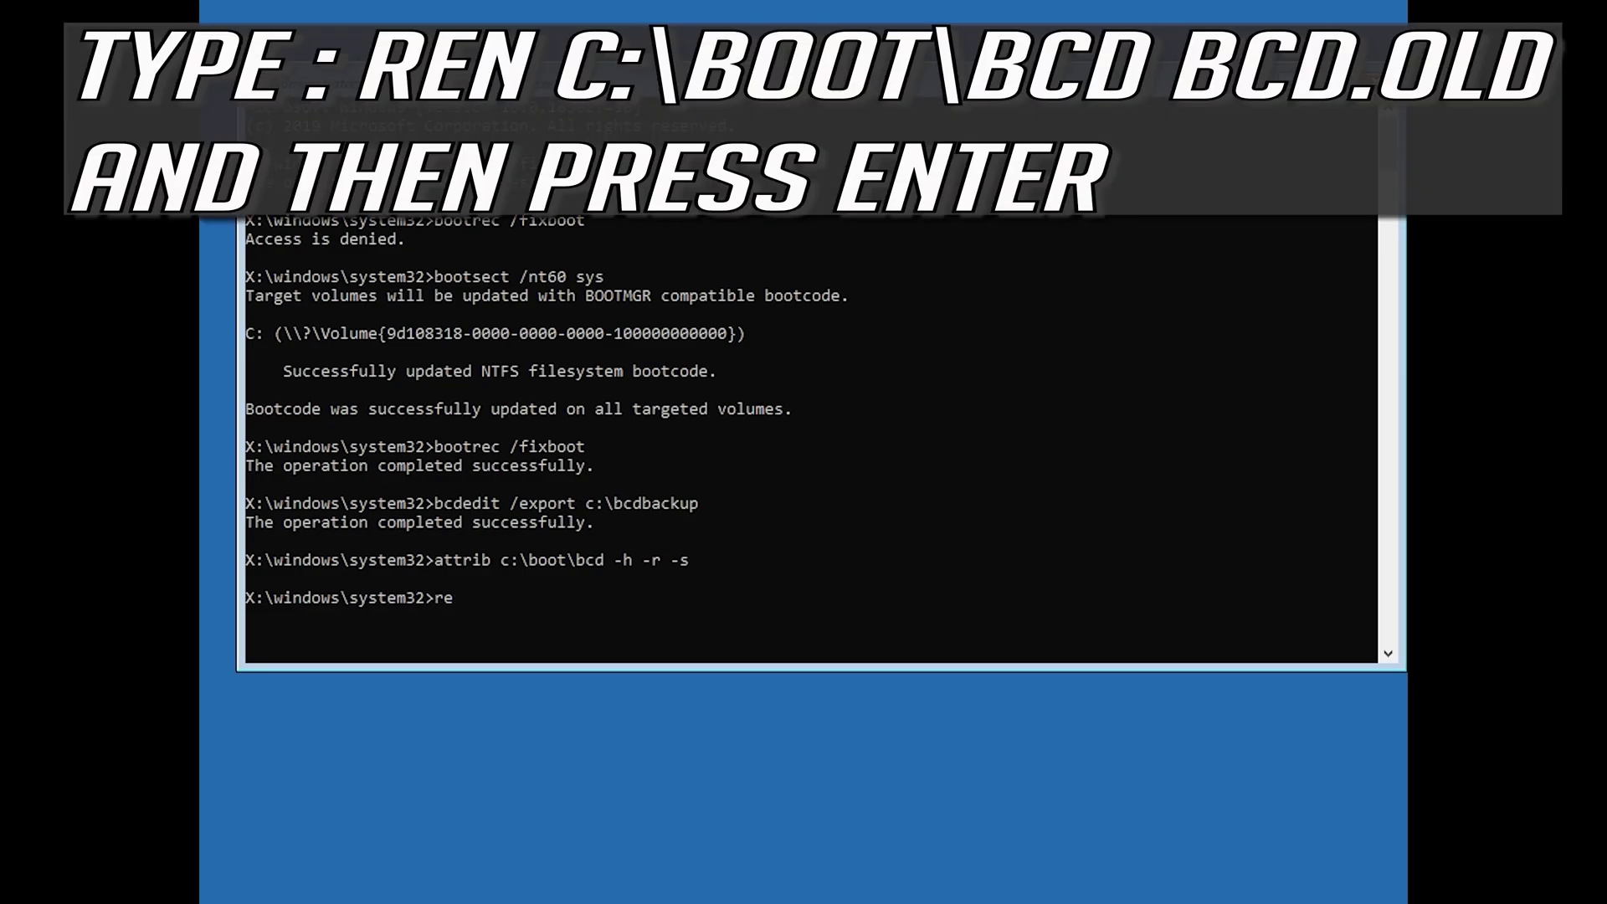
text(n c:\boot\bcd bcd.old)
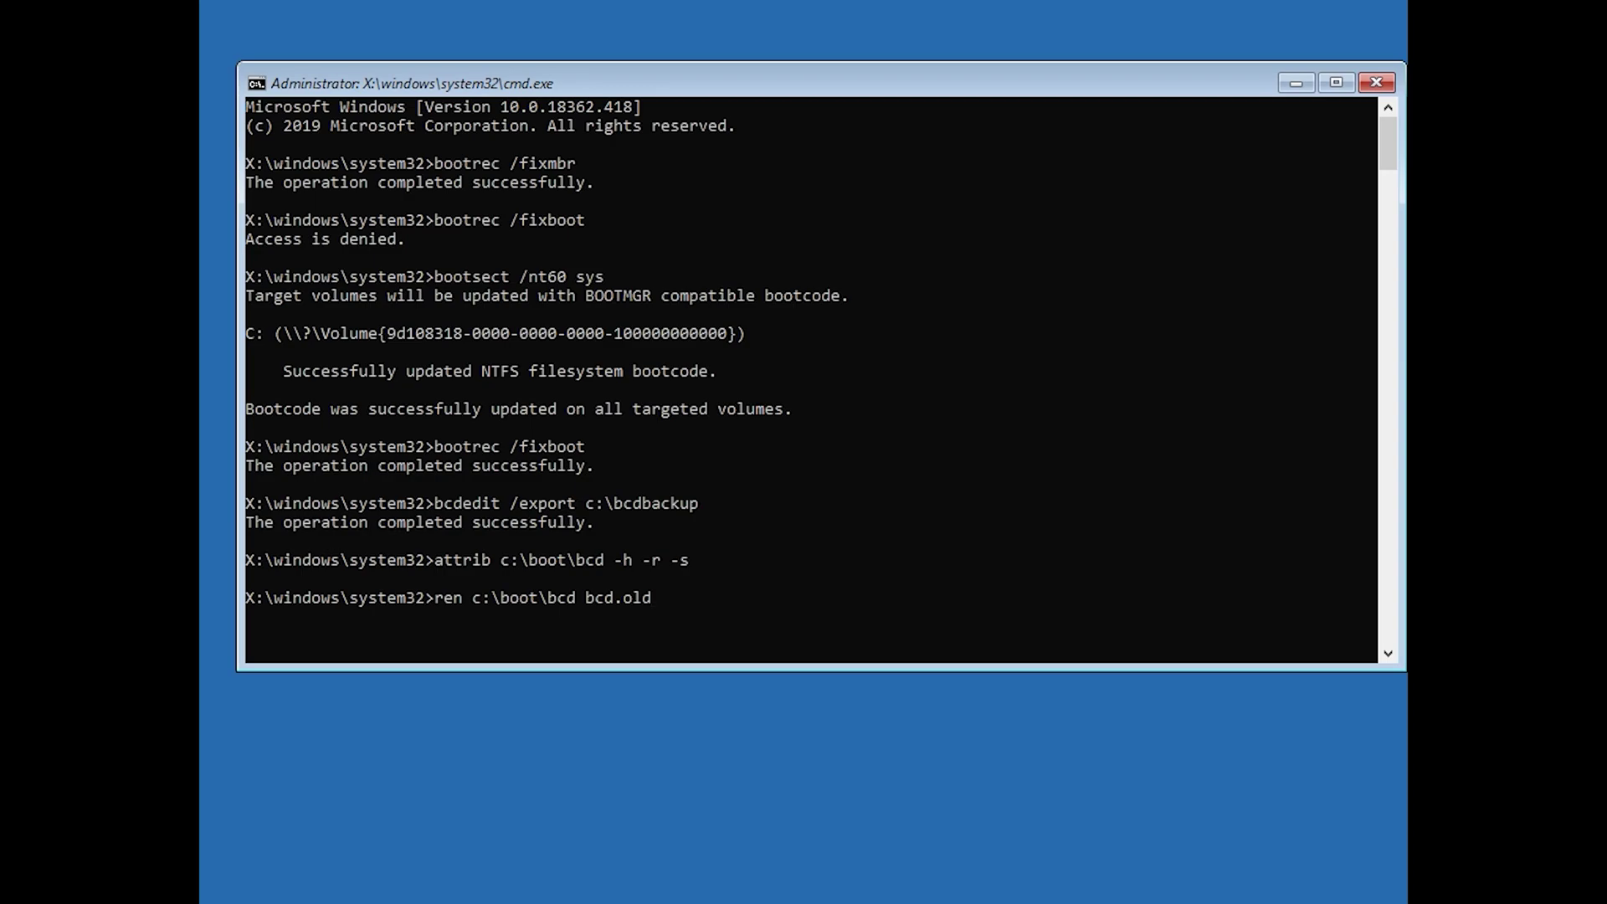
key(Return)
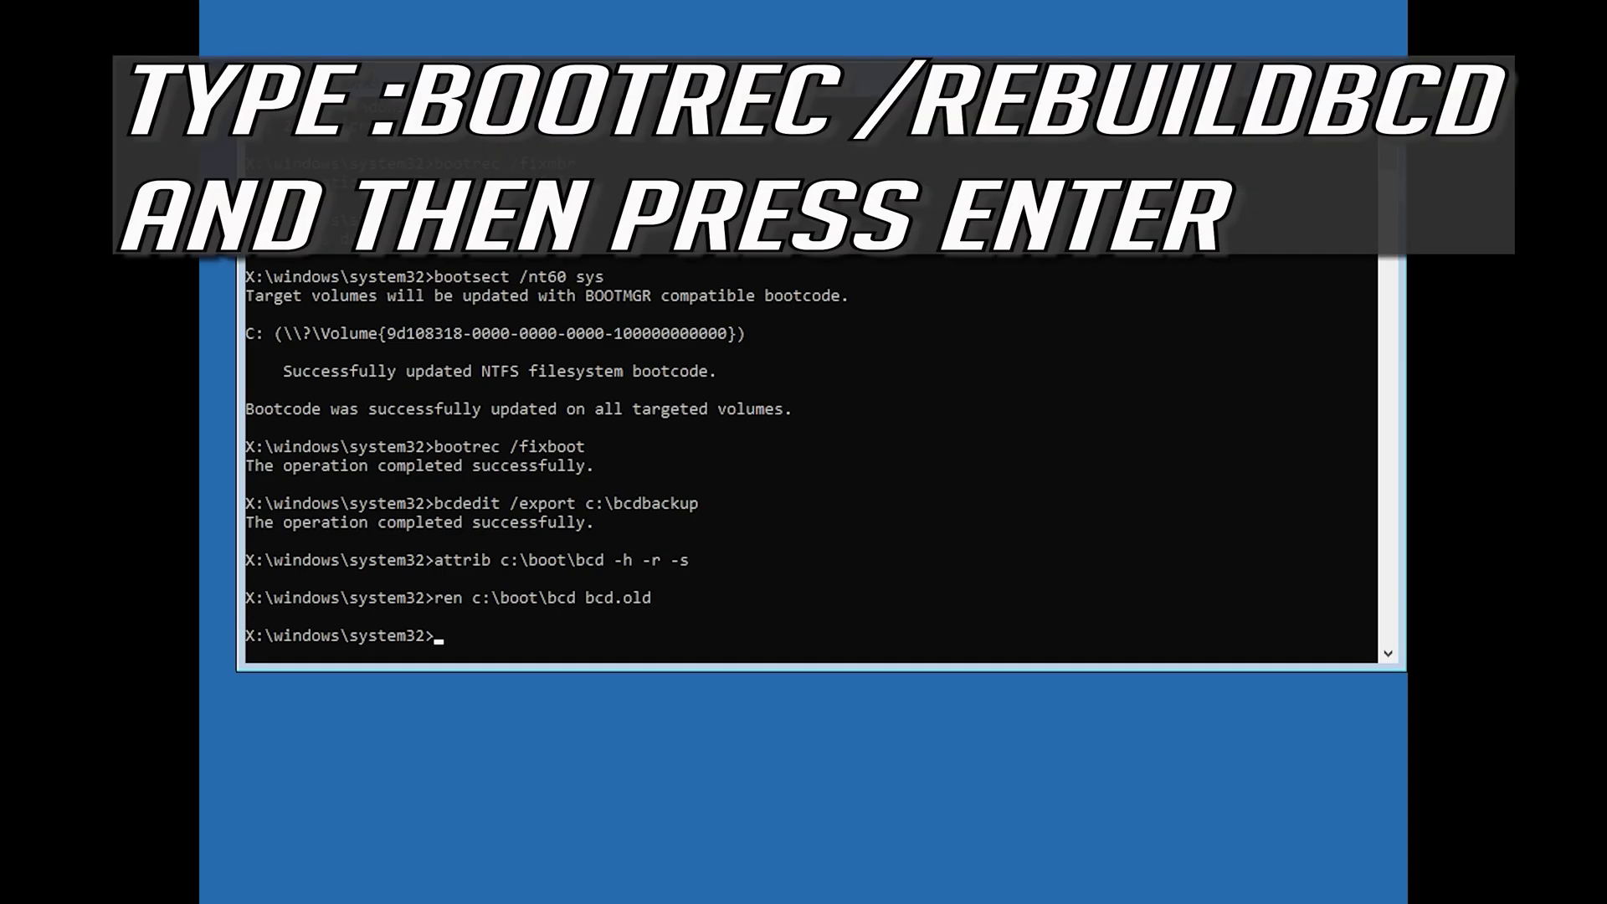
Rebuild the boot configuration with bootrec /rebuildbcd and answer y to add the D:\Windows installation to the boot list
text(bootrec /rebuildbcd)
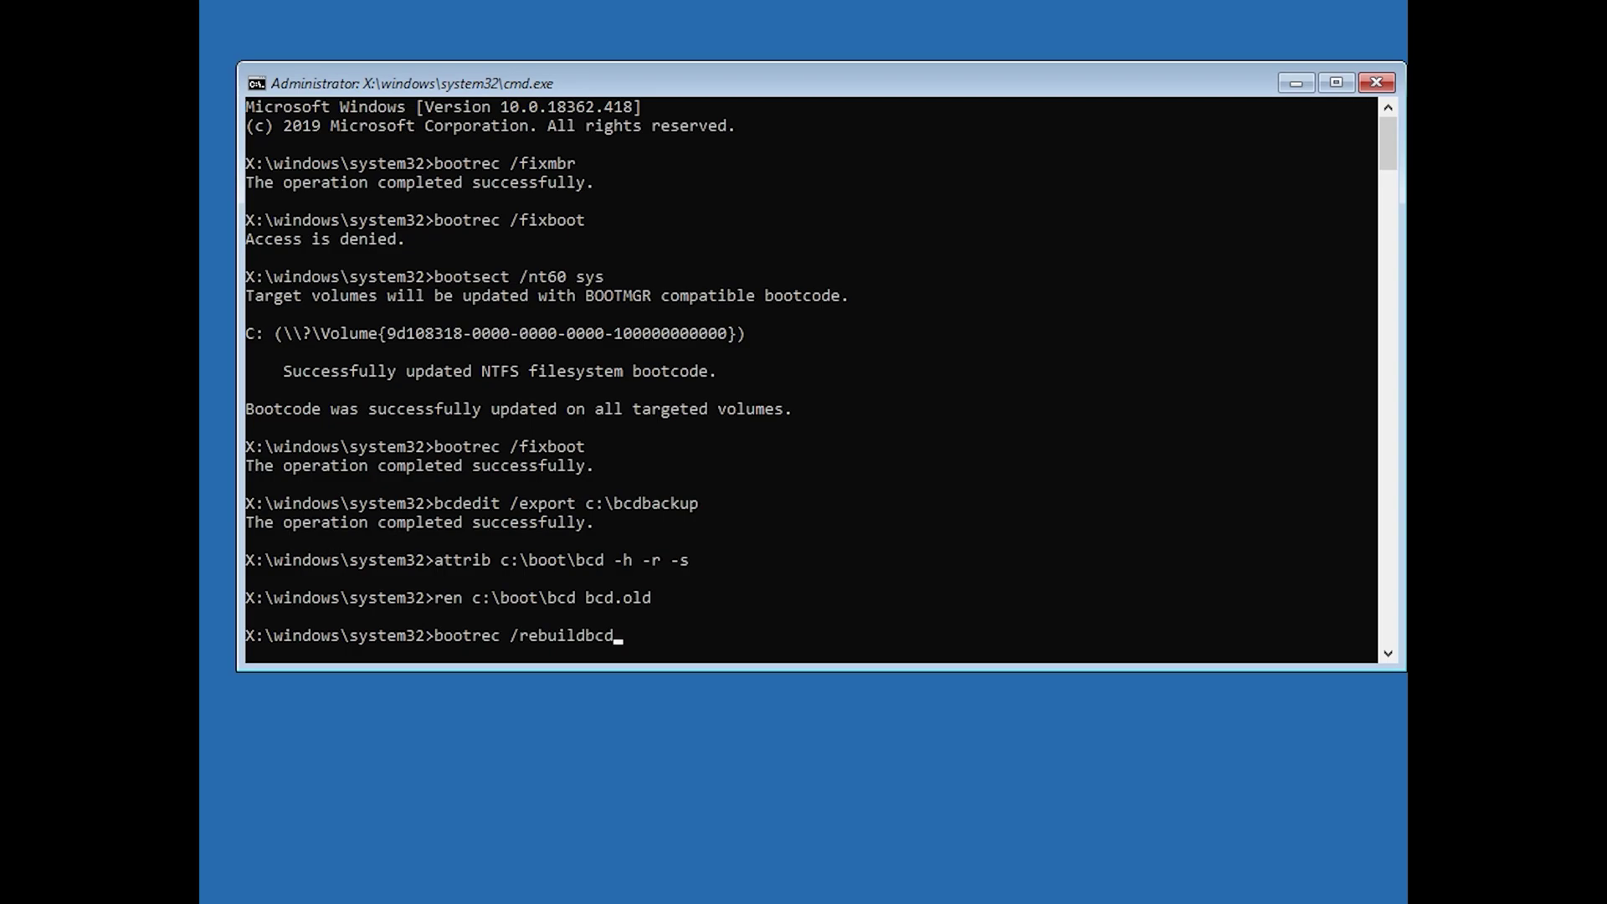
key(Return)
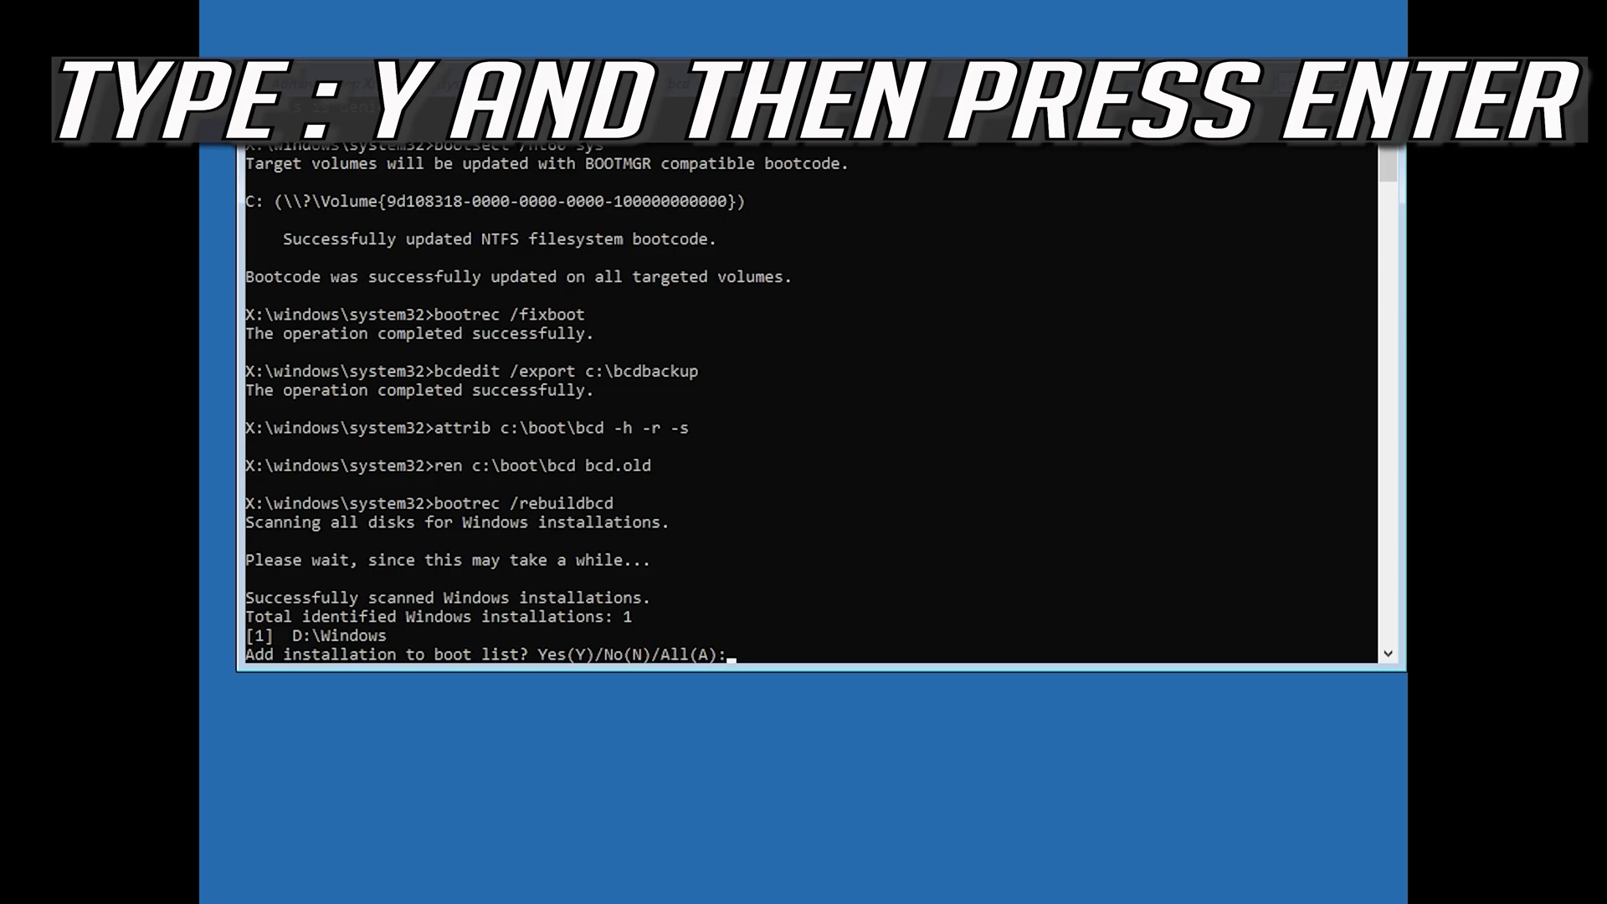
text(y)
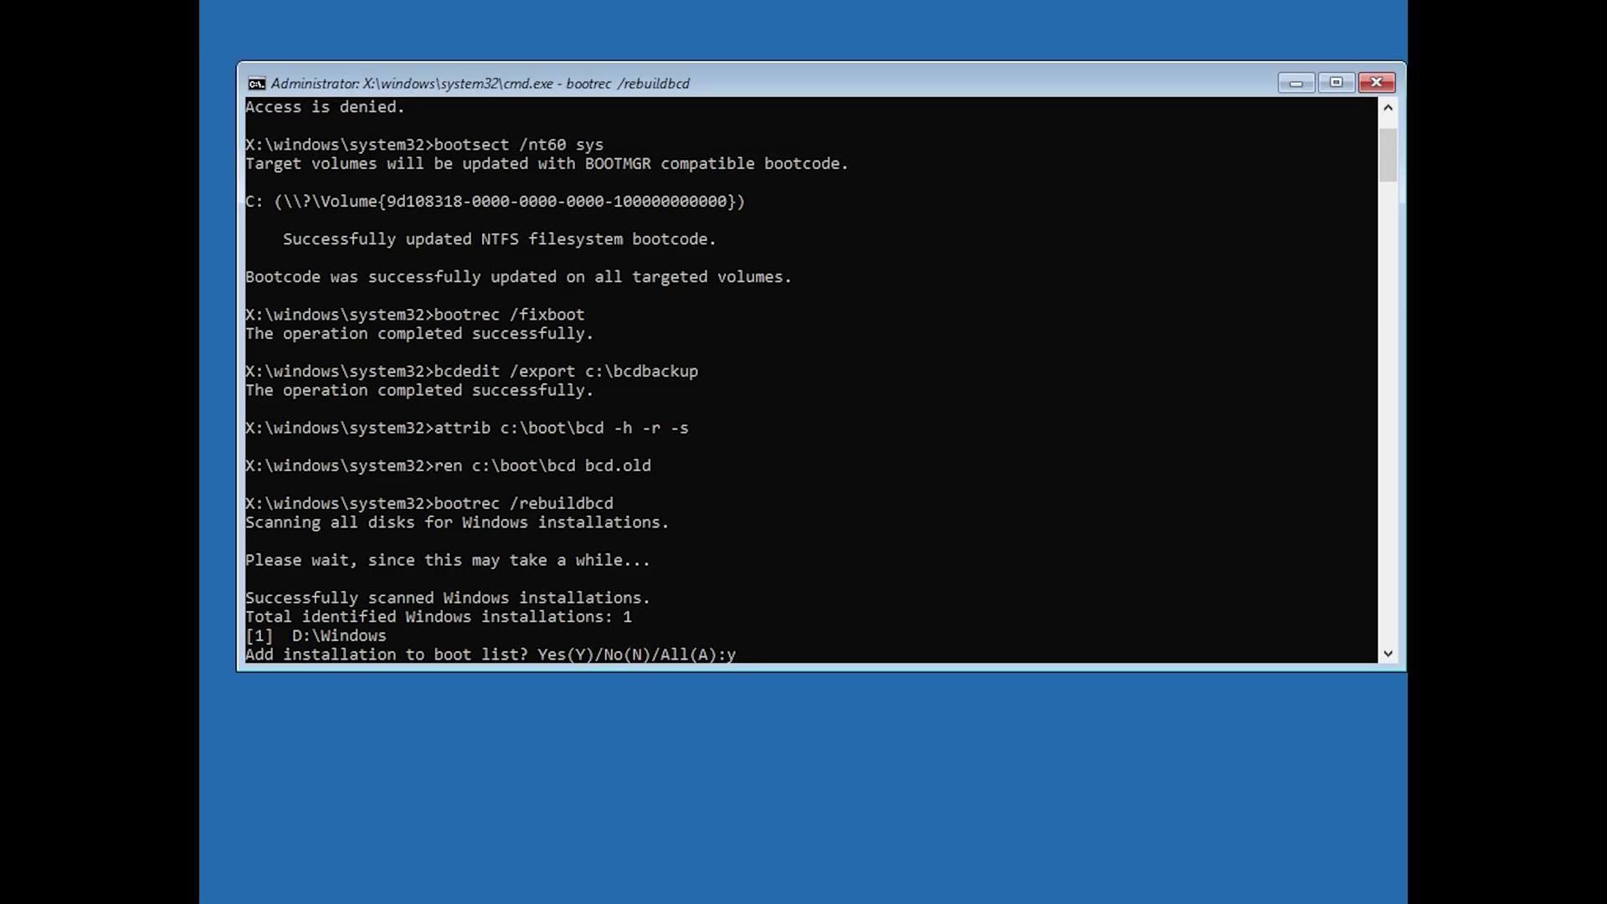
key(Return)
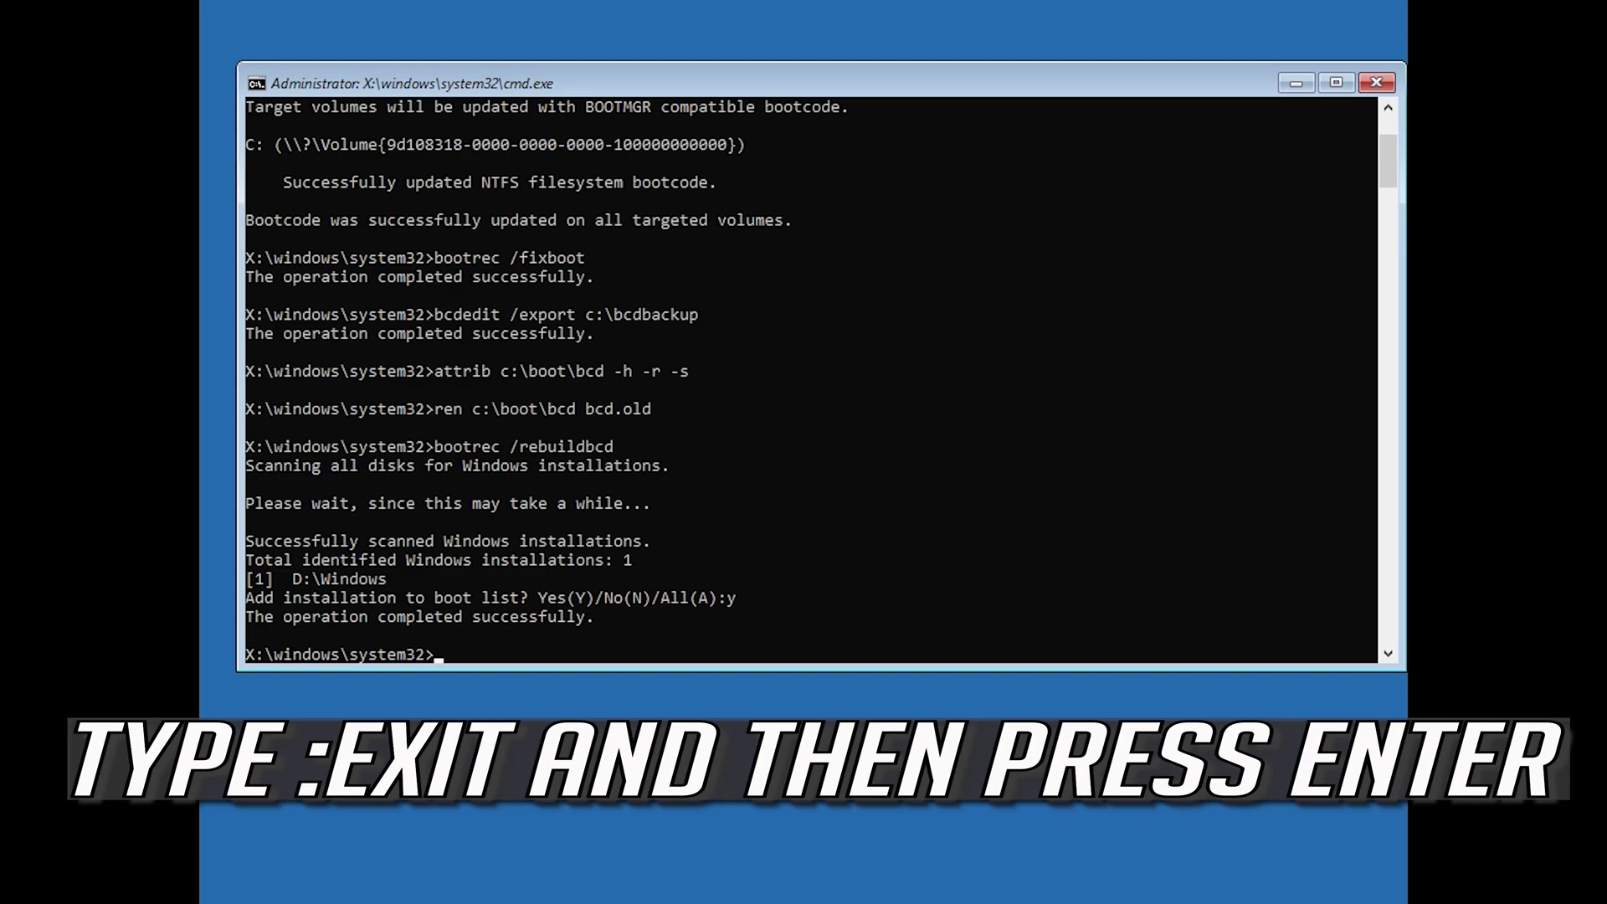
Exit the Command Prompt and continue to Windows 10 Pro
text(exit)
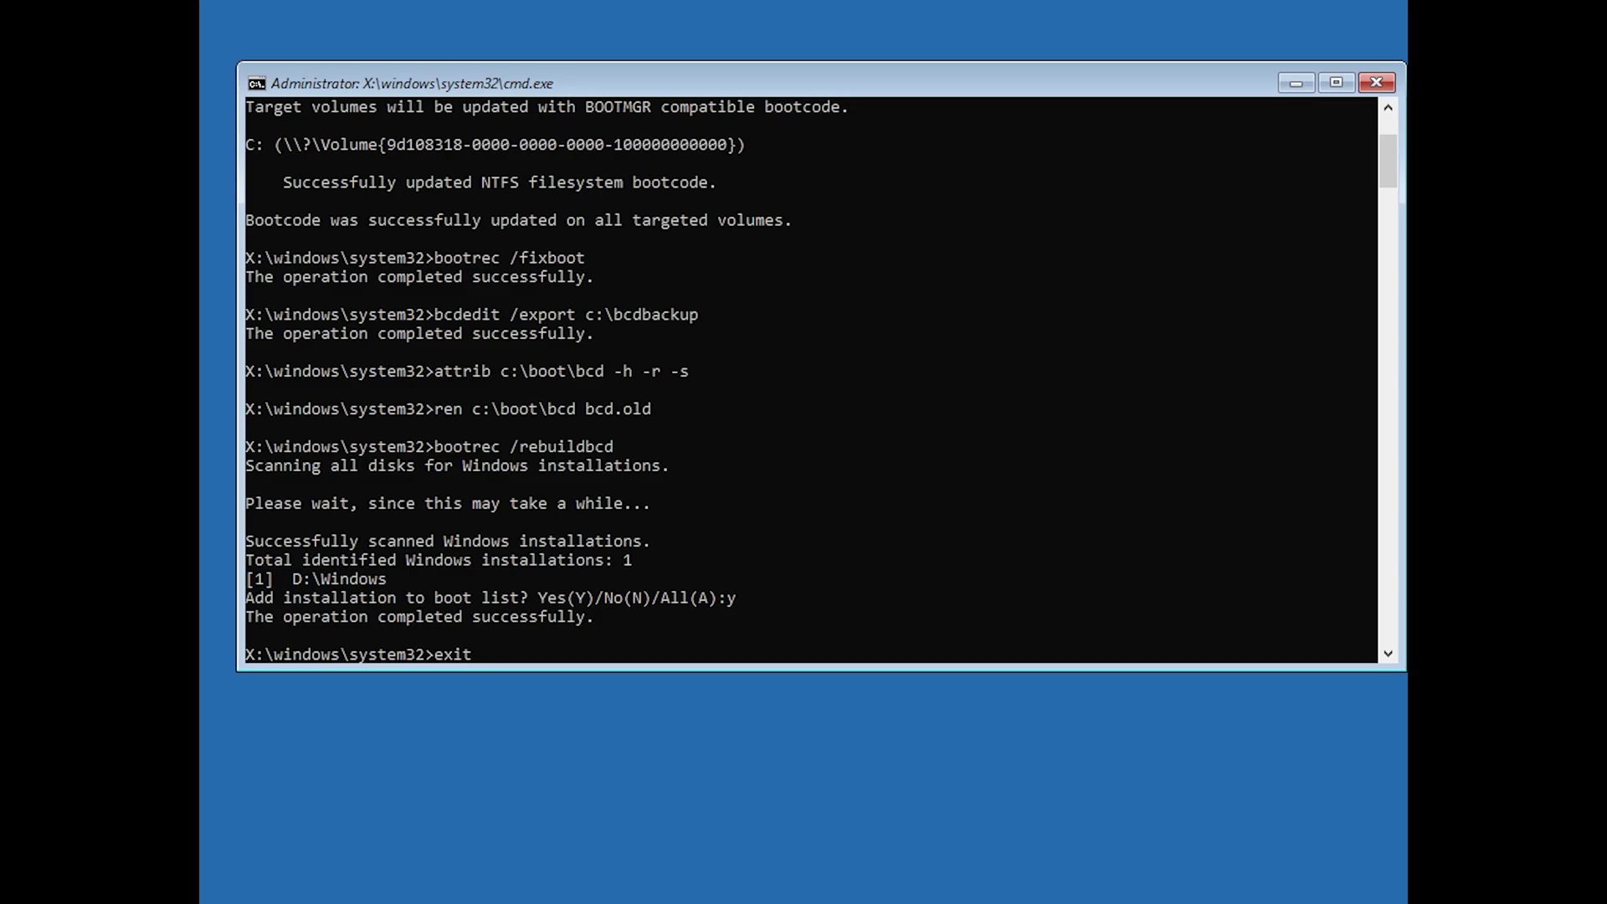
key(Return)
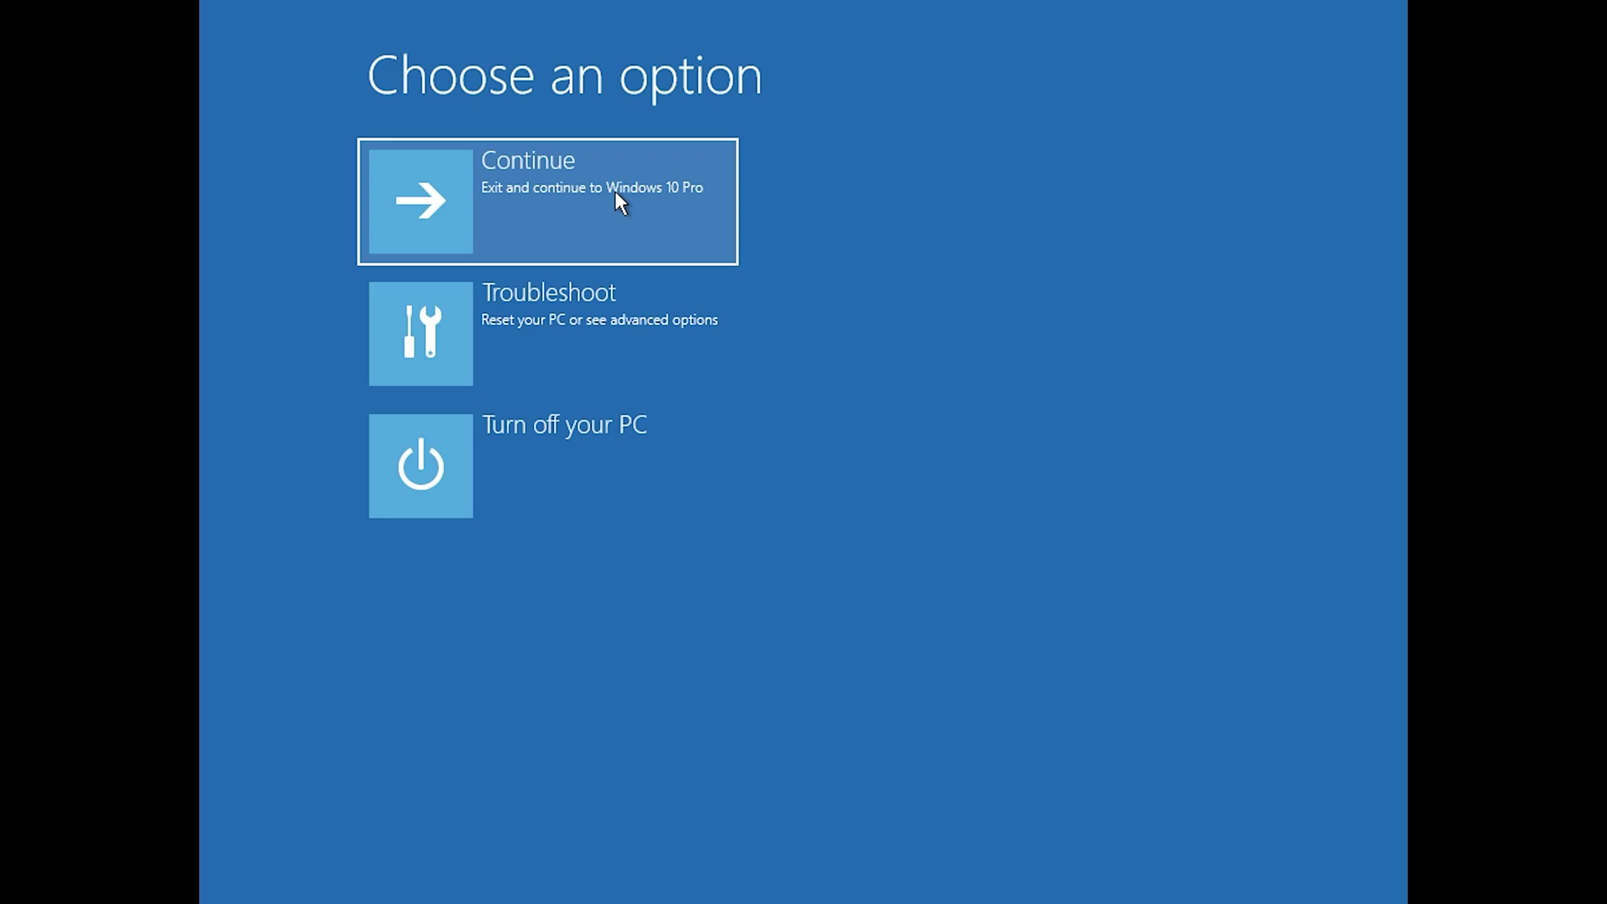
click(615, 191)
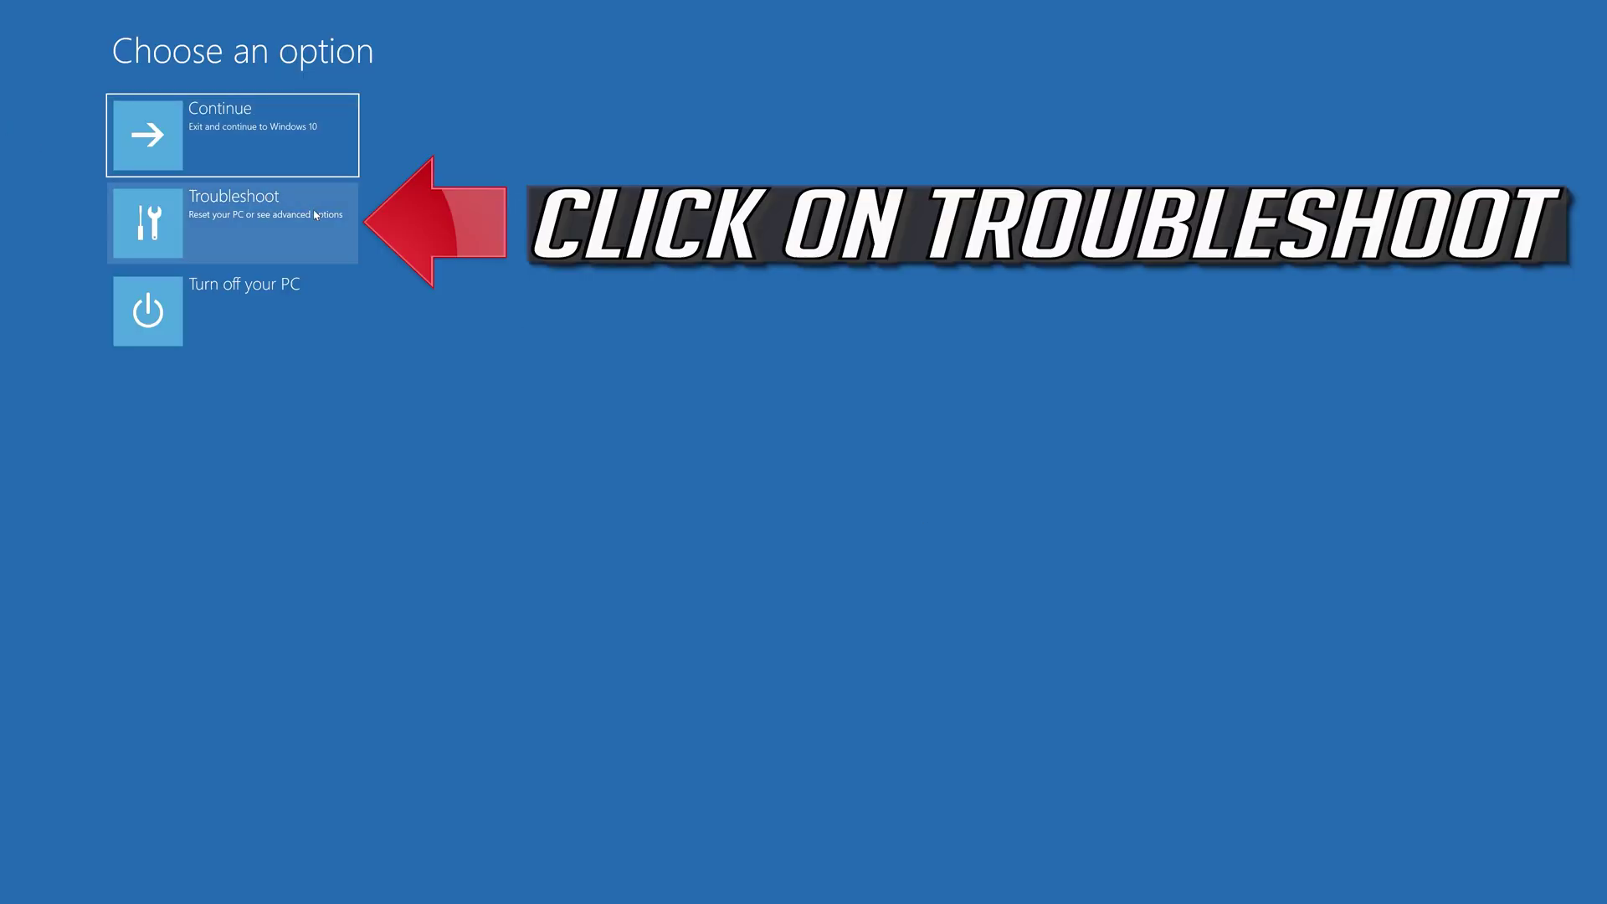
Start System Restore from the advanced troubleshooting options and continue with the listed account, leaving the password blank
click(238, 238)
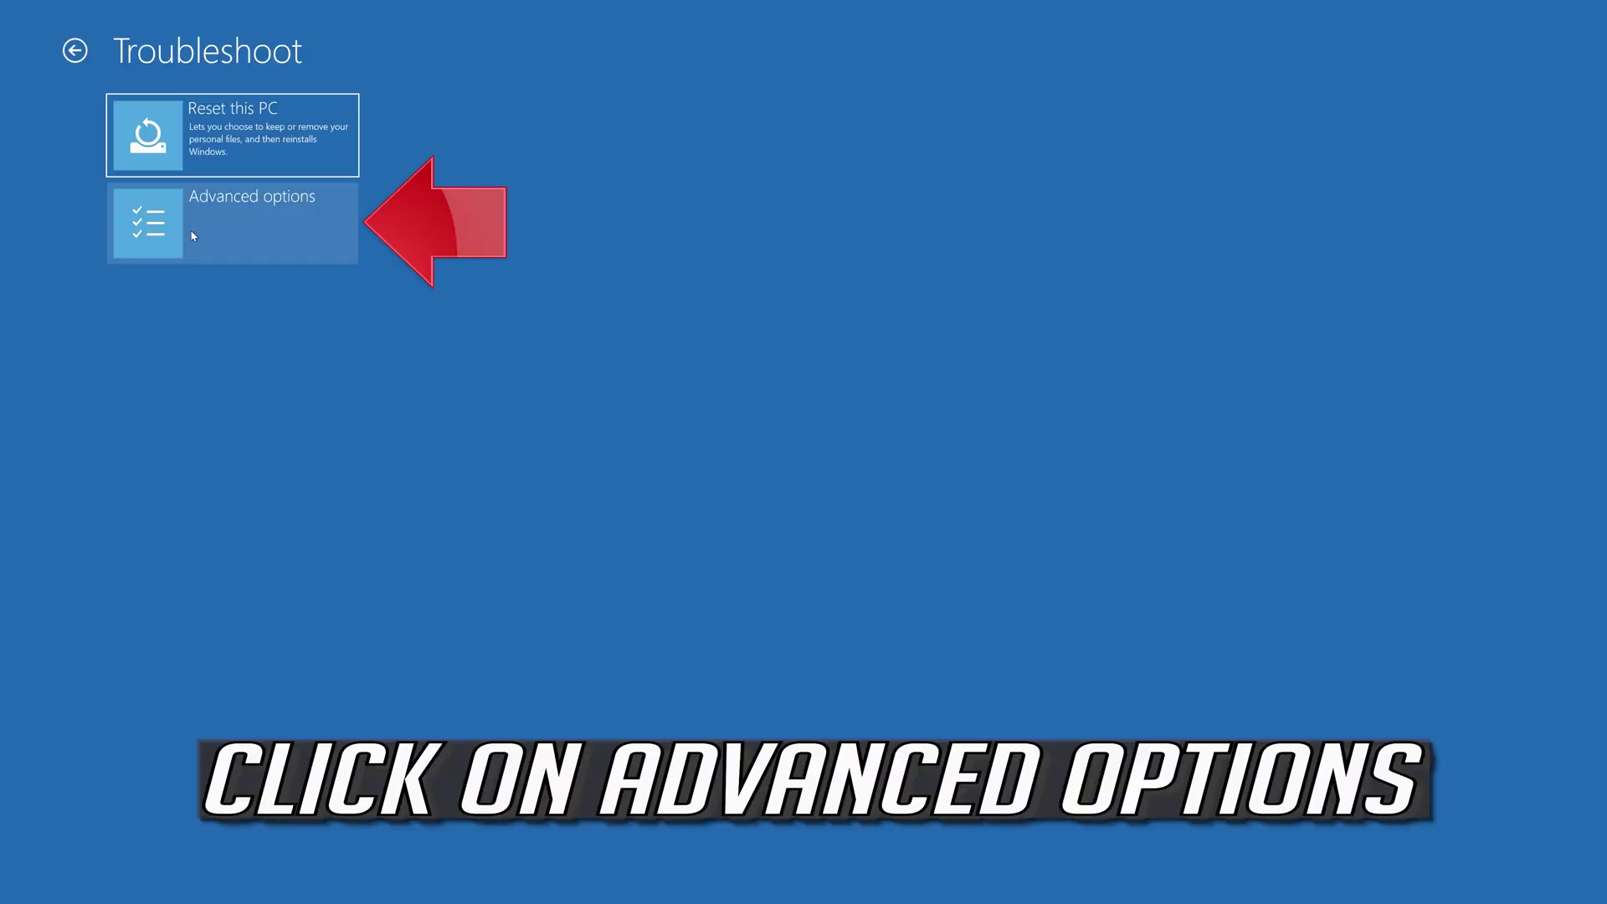
click(251, 236)
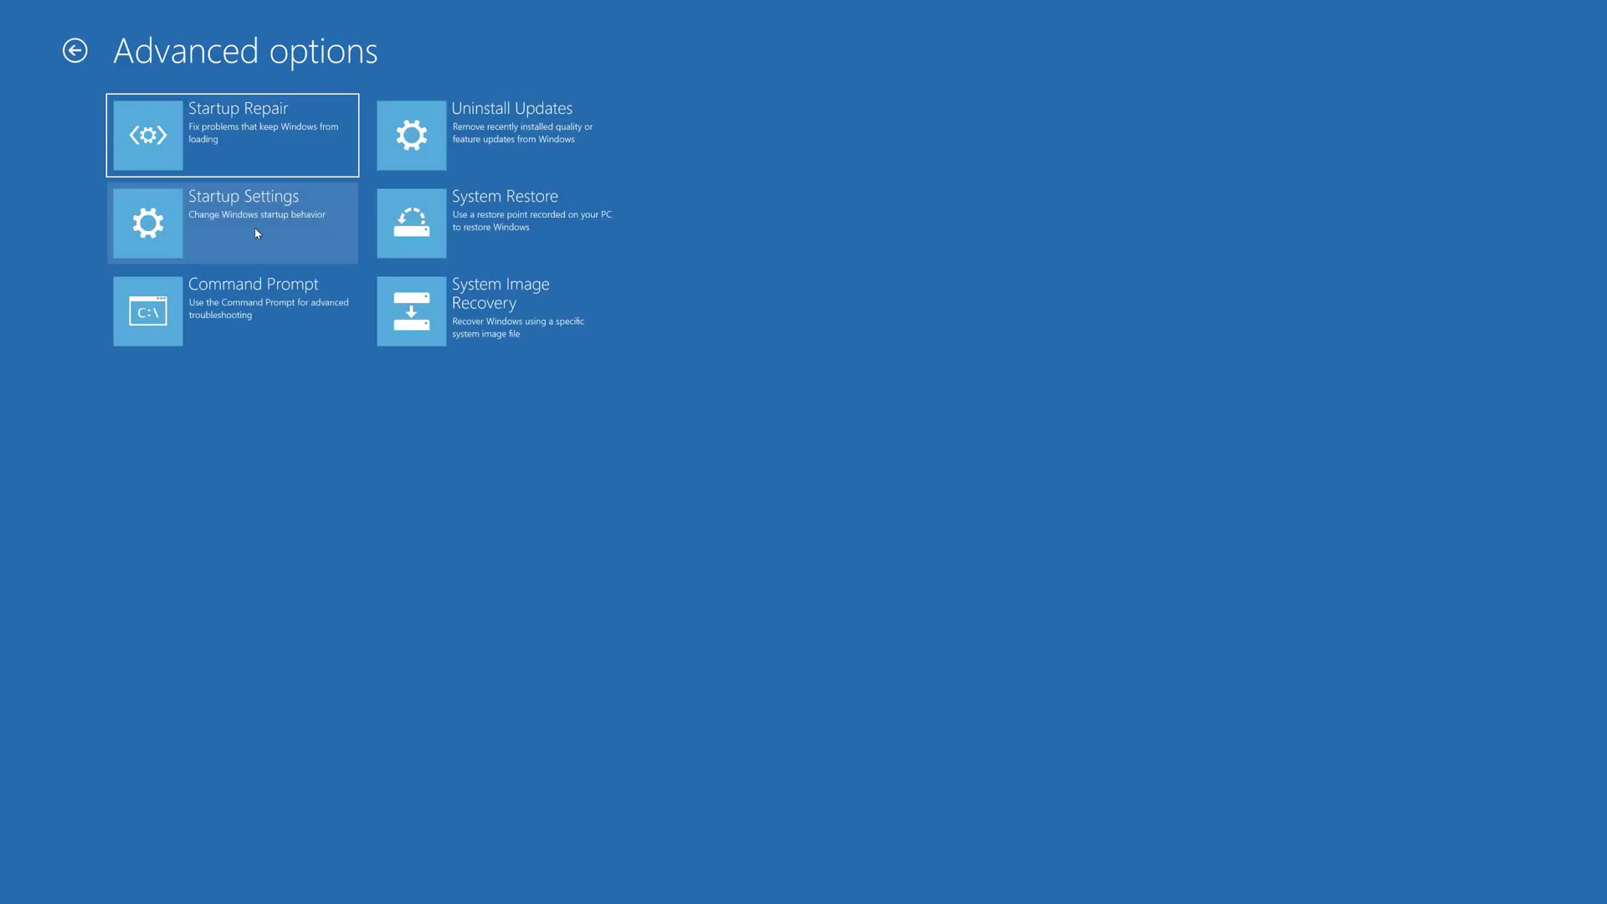
click(528, 244)
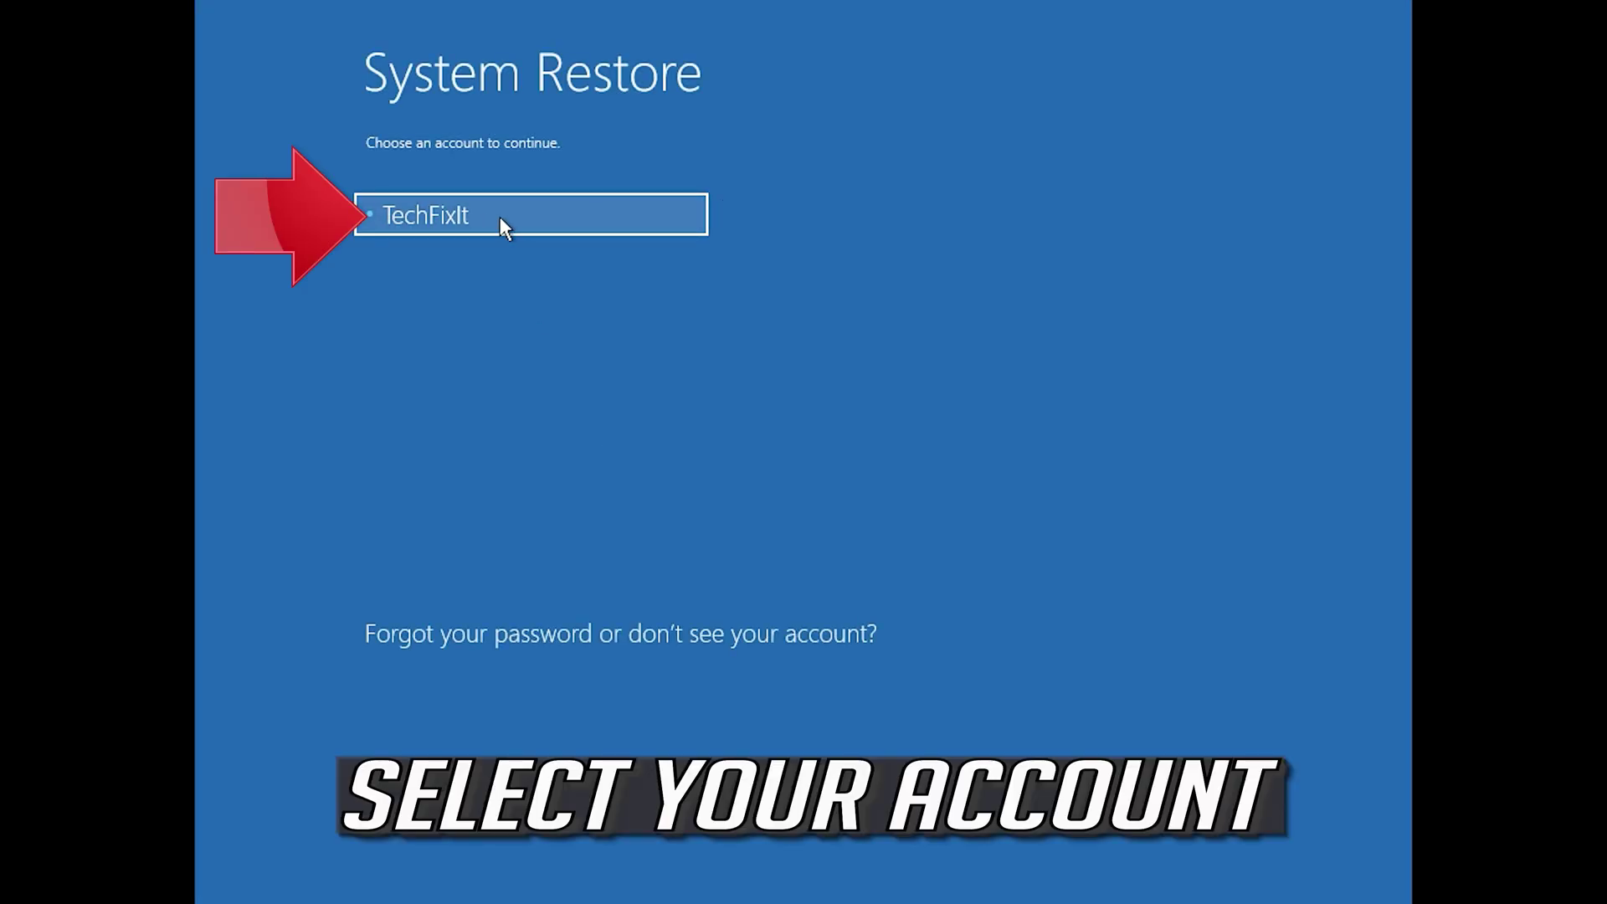
click(547, 212)
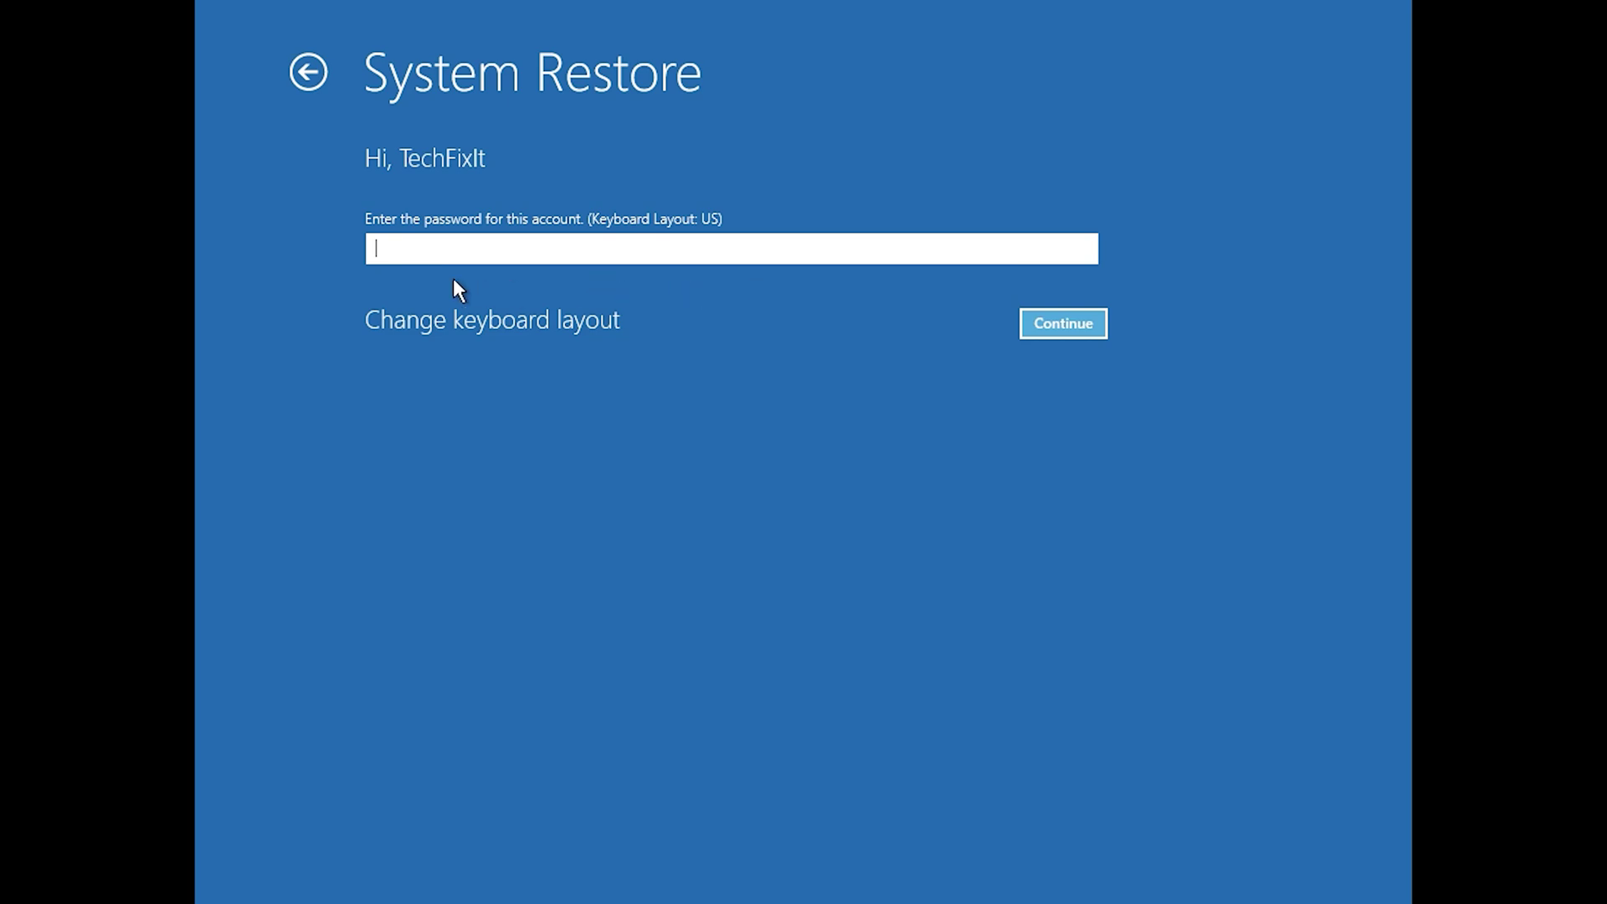
click(1045, 326)
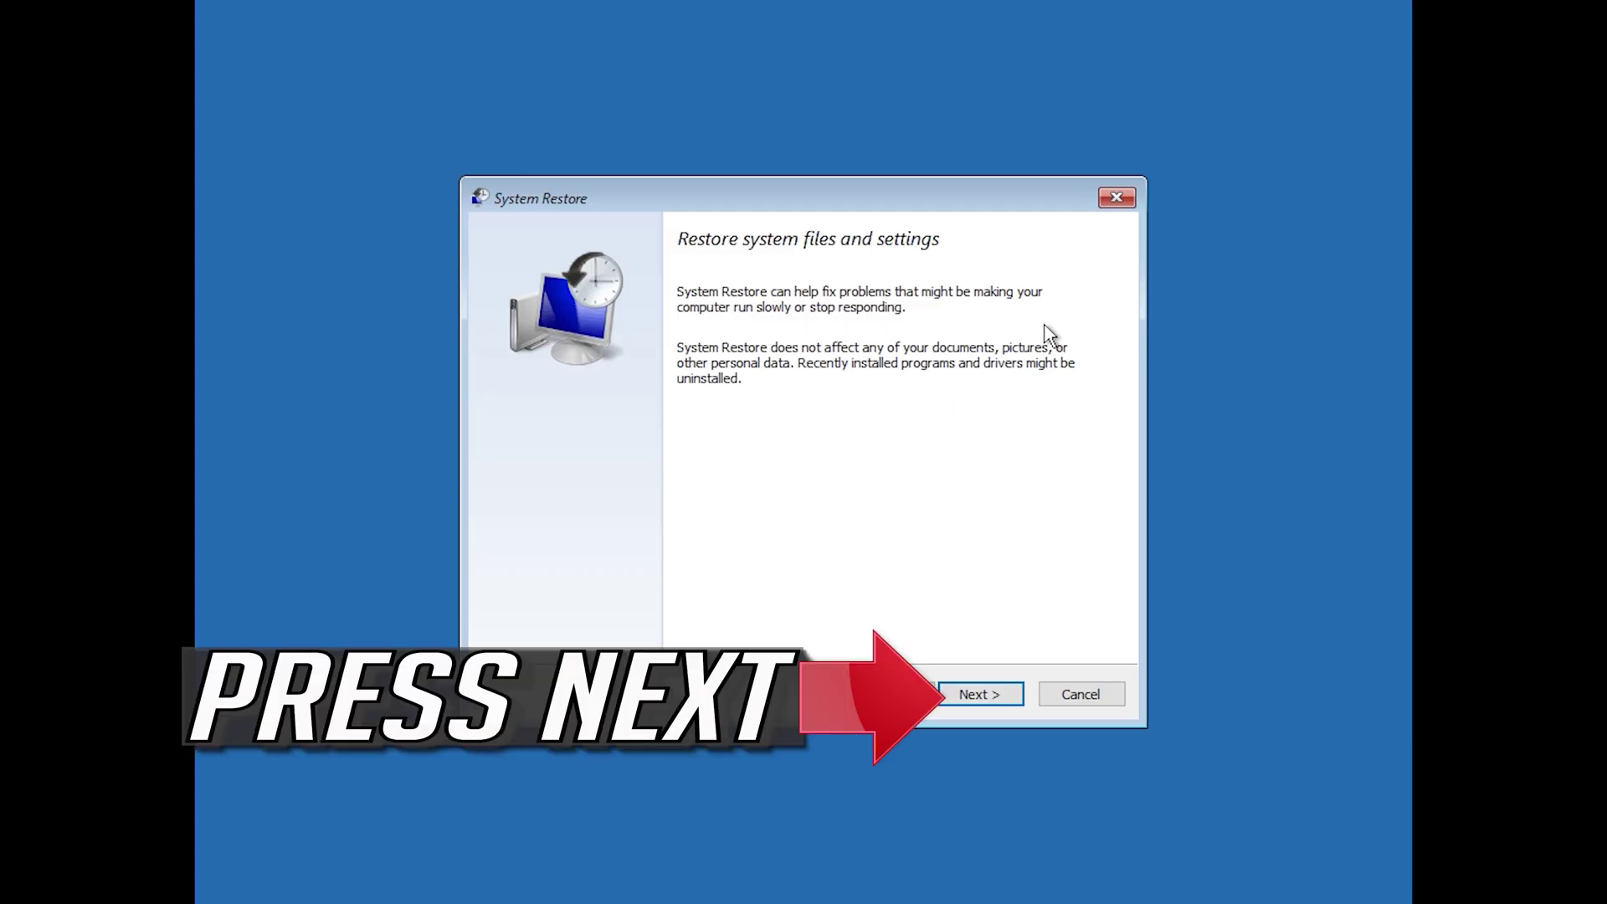
Restore the system to the manual restore point from 1/10/2020 12:21:42 AM and restart the computer
click(984, 701)
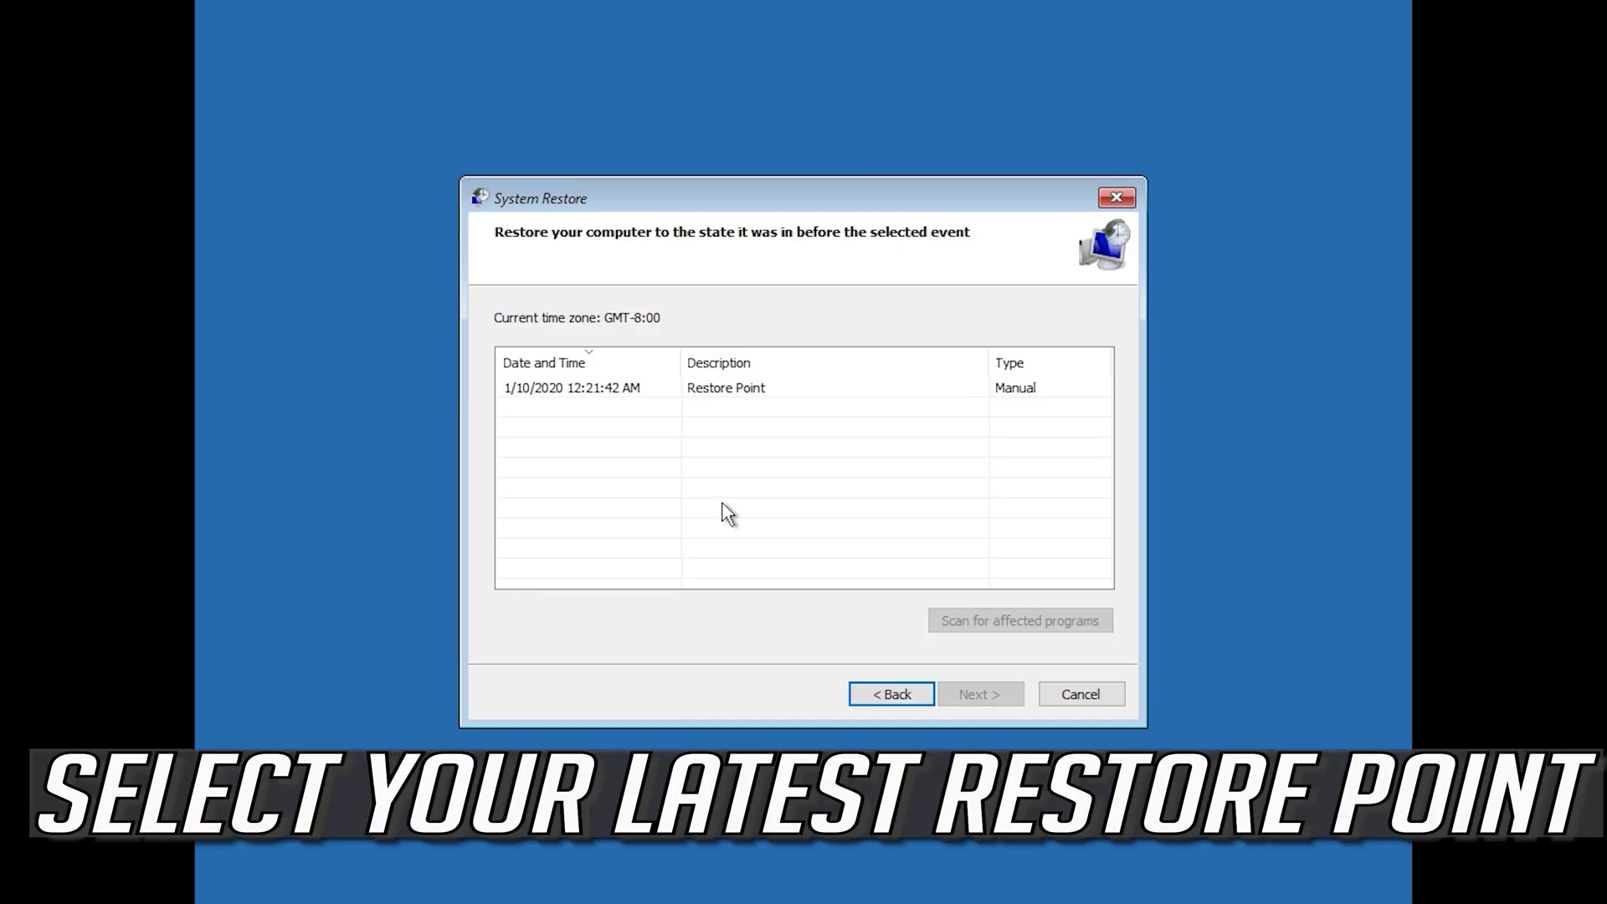
click(573, 390)
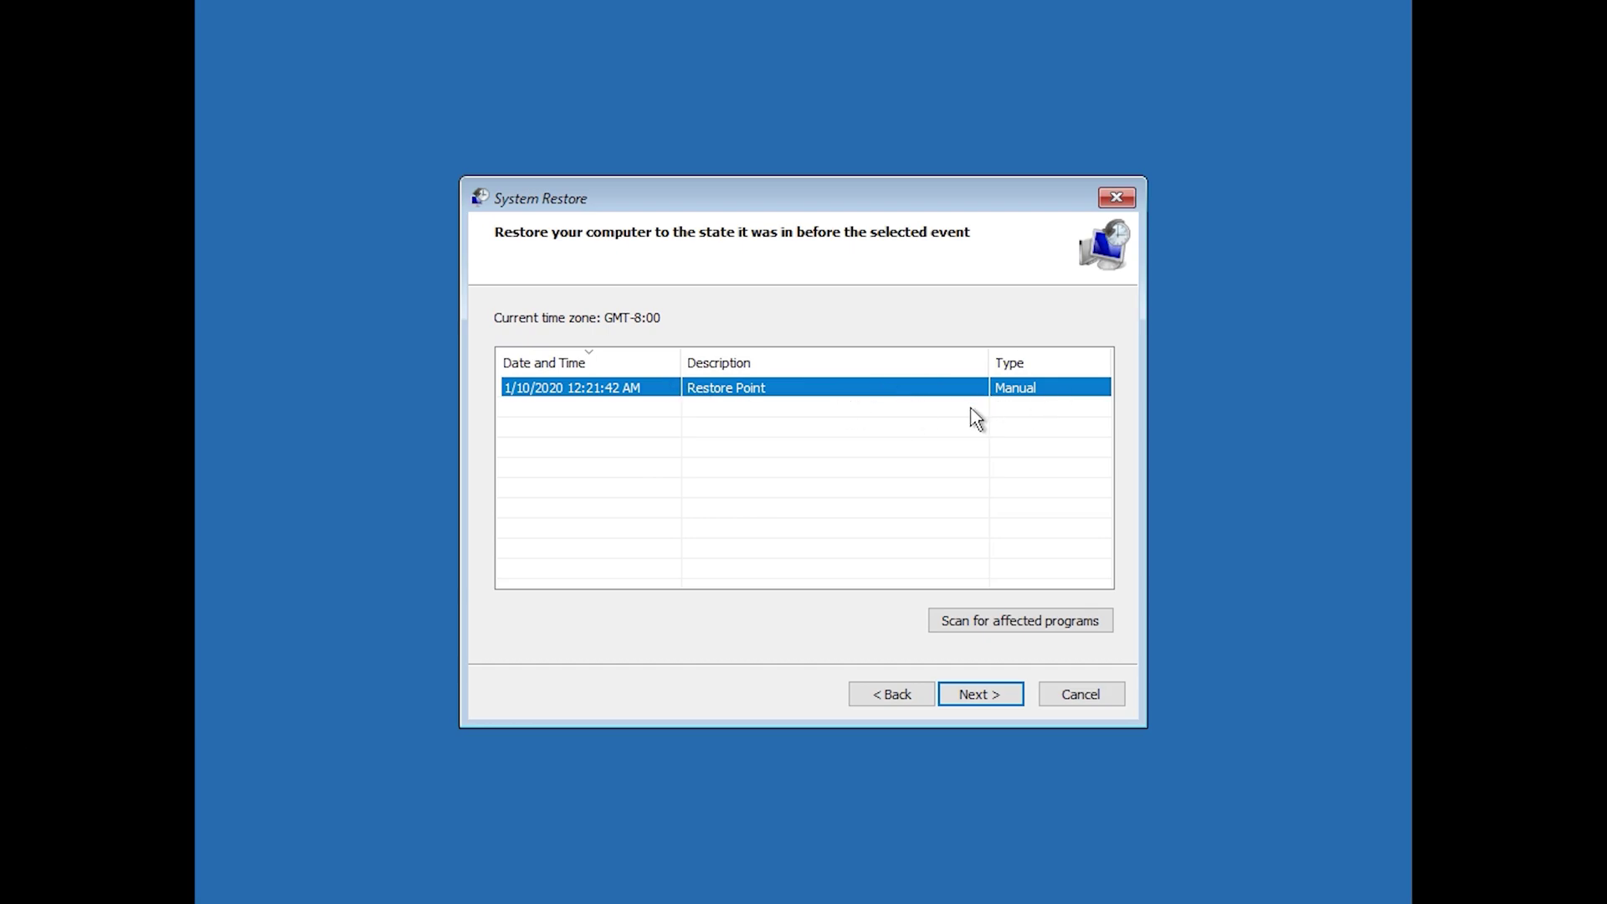
click(987, 704)
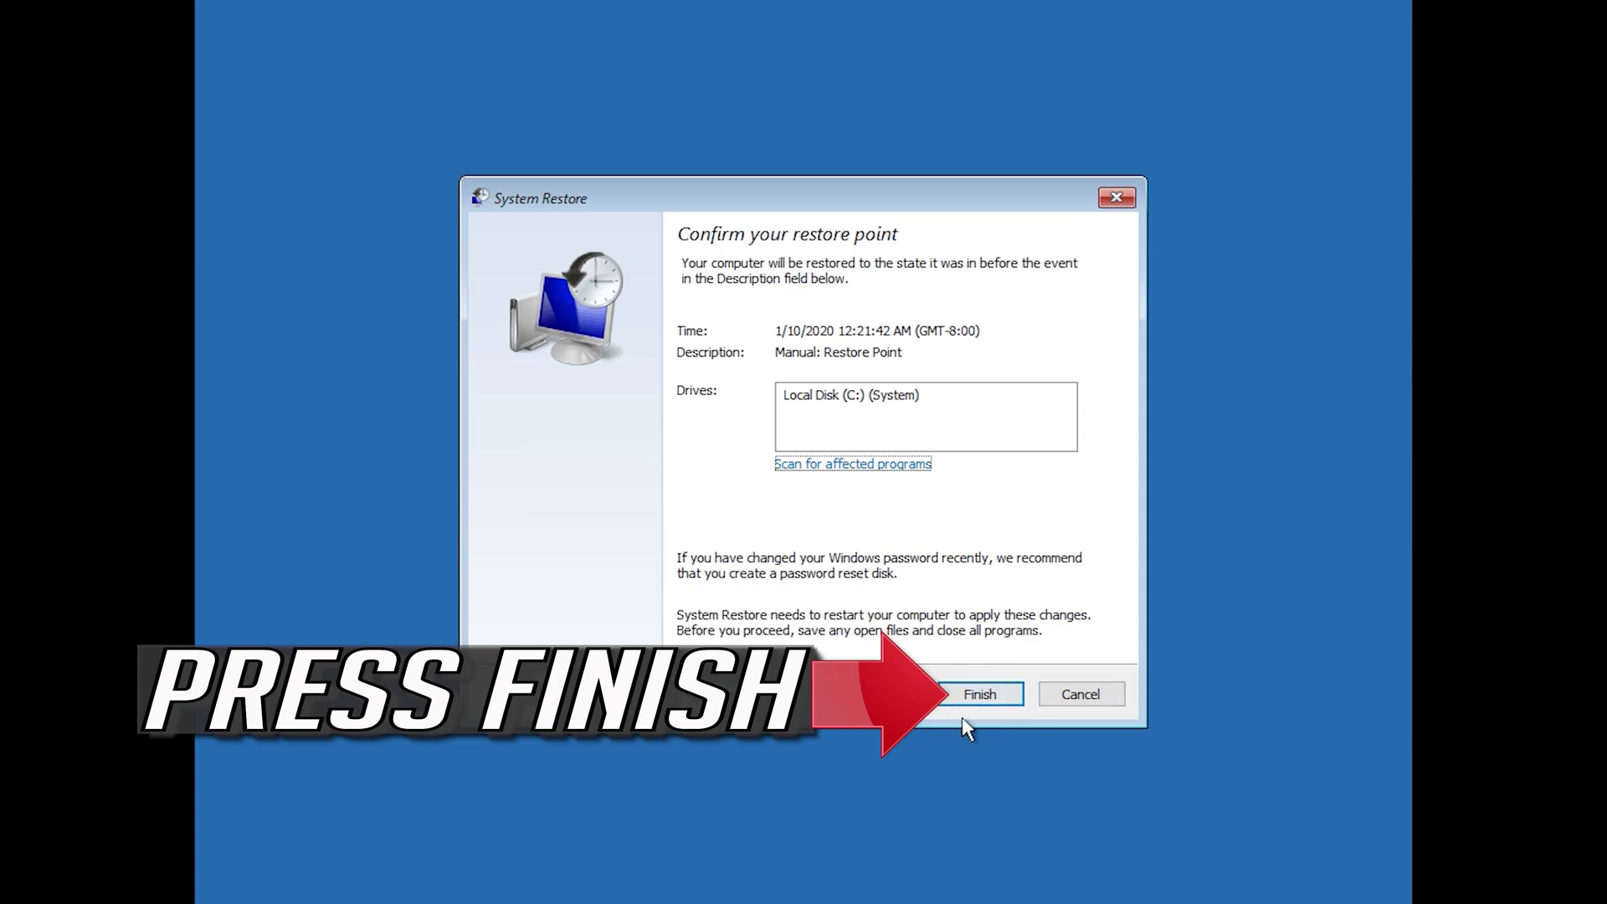
click(983, 704)
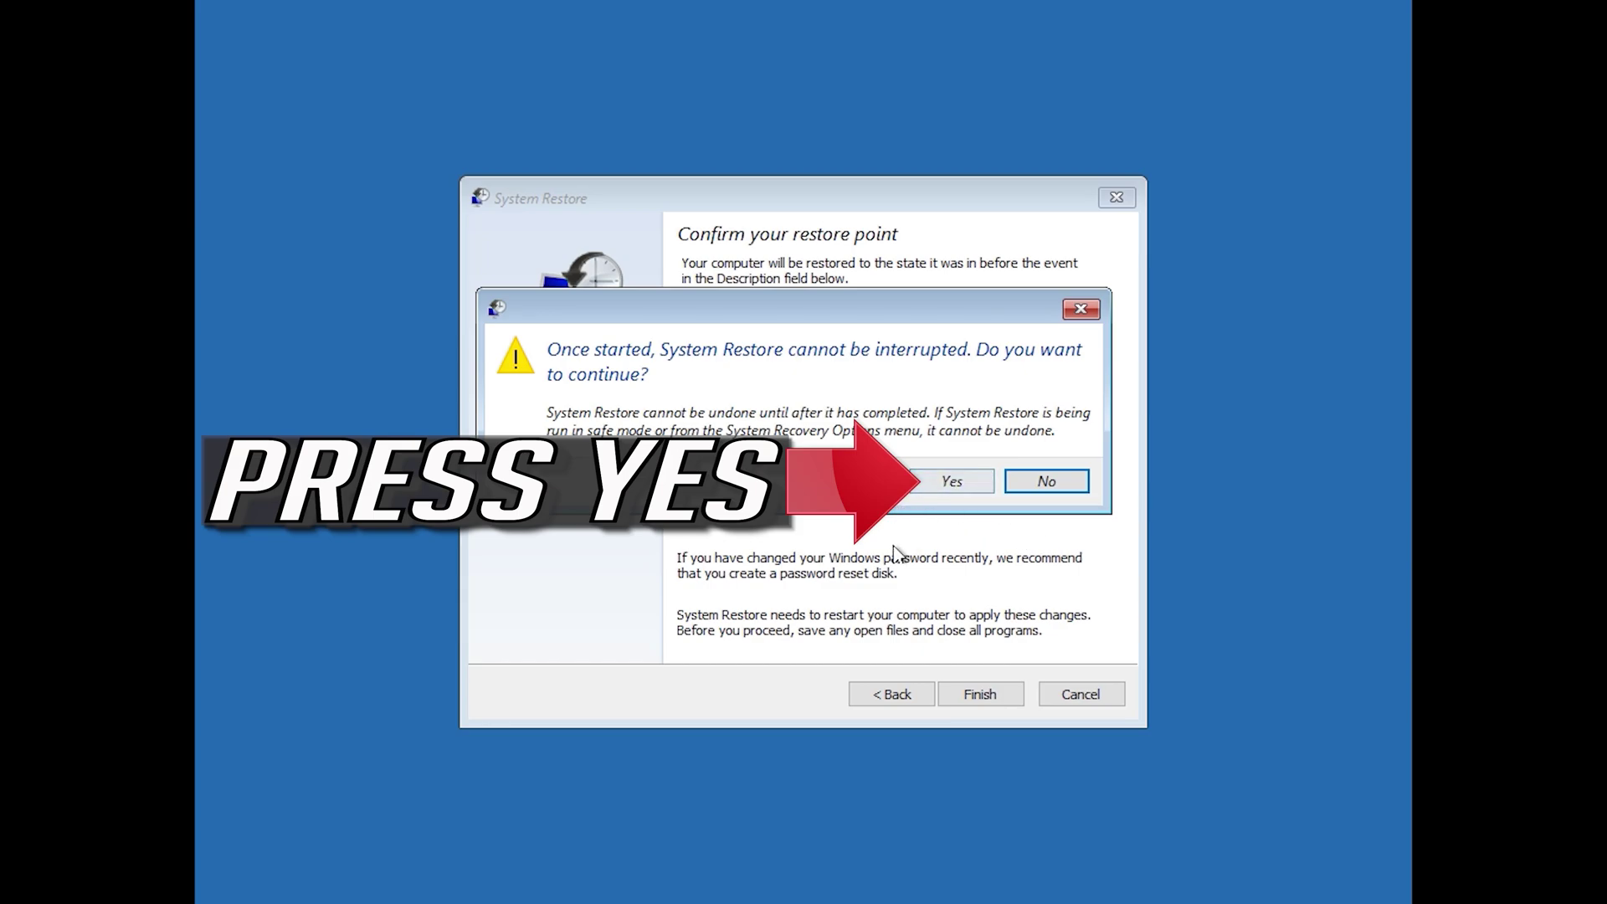
click(950, 489)
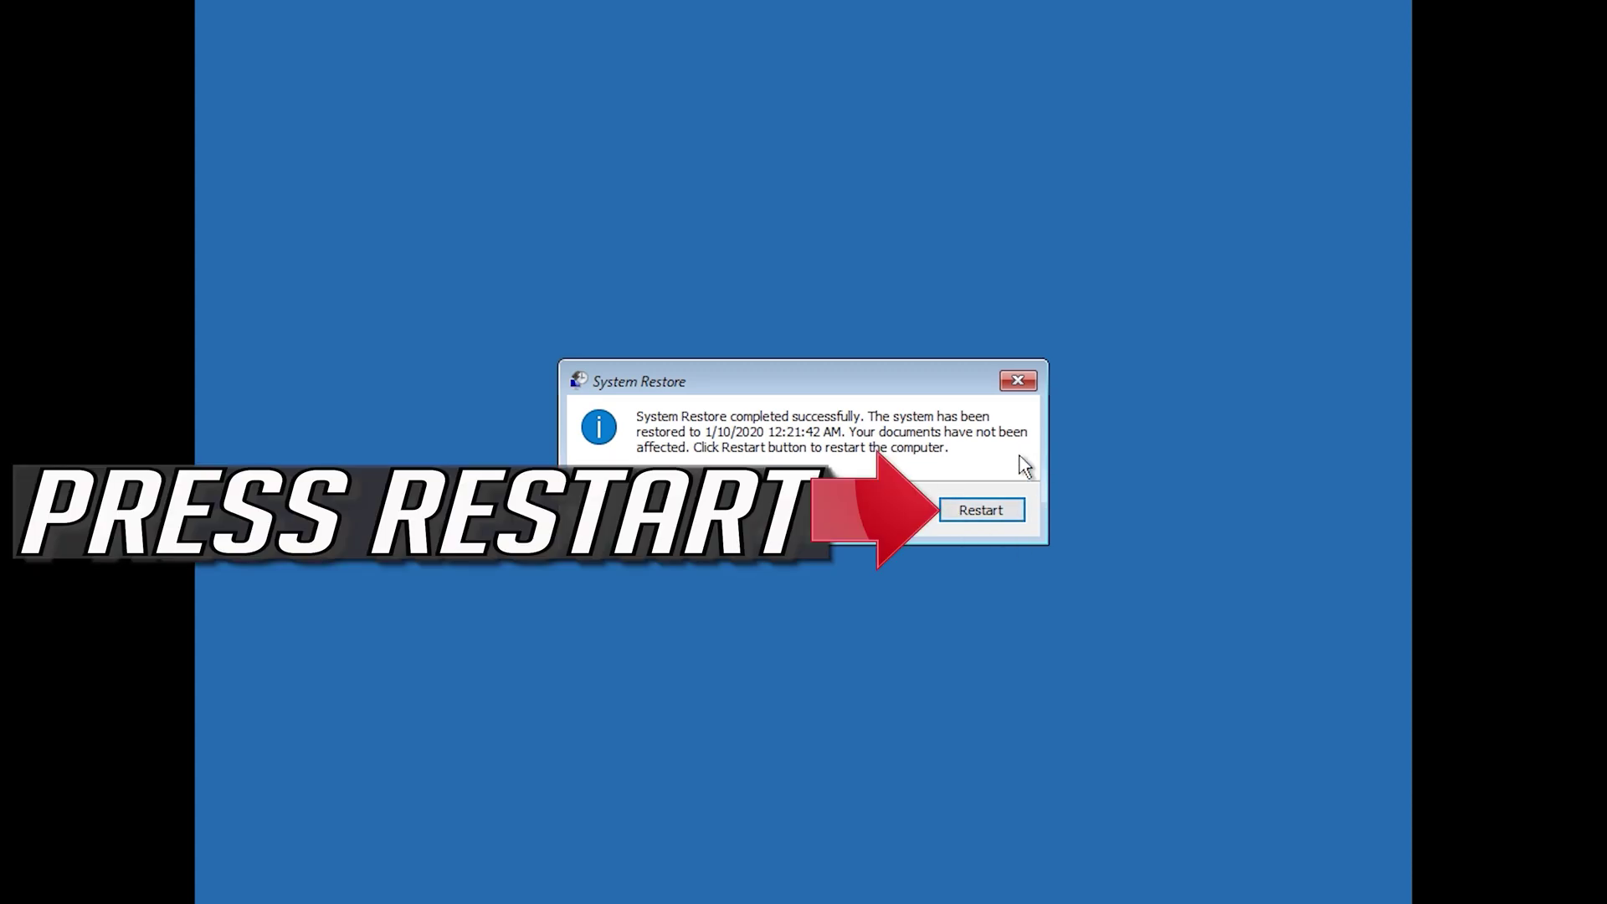
click(968, 514)
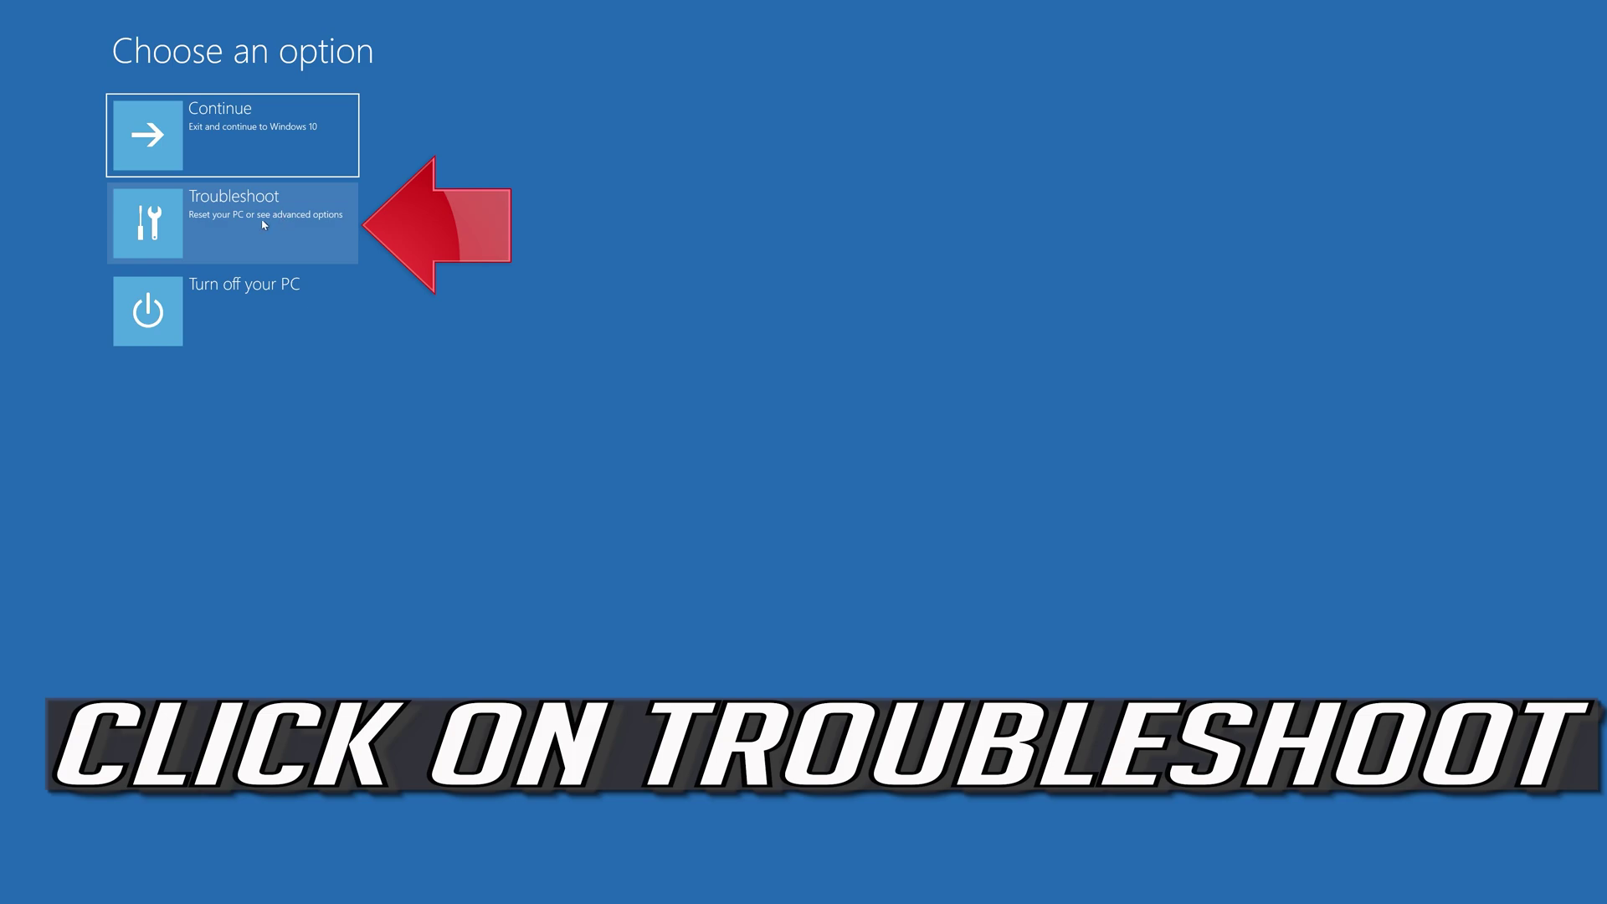
Reset this PC from the troubleshooting options with Keep my files, using the listed account with a blank password
click(265, 224)
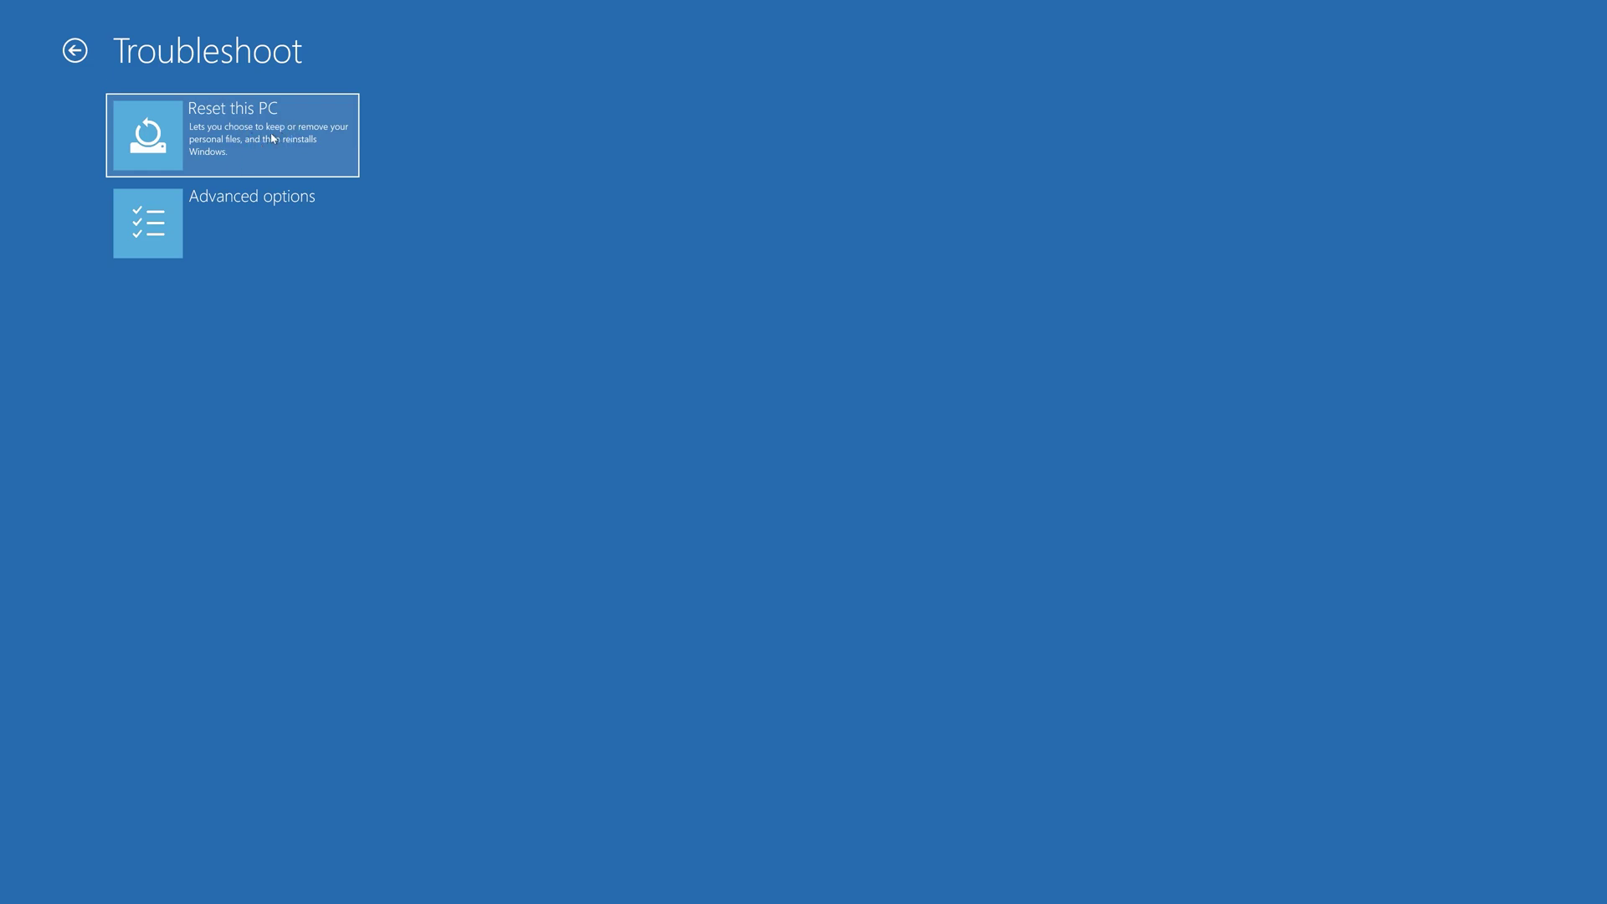
click(272, 139)
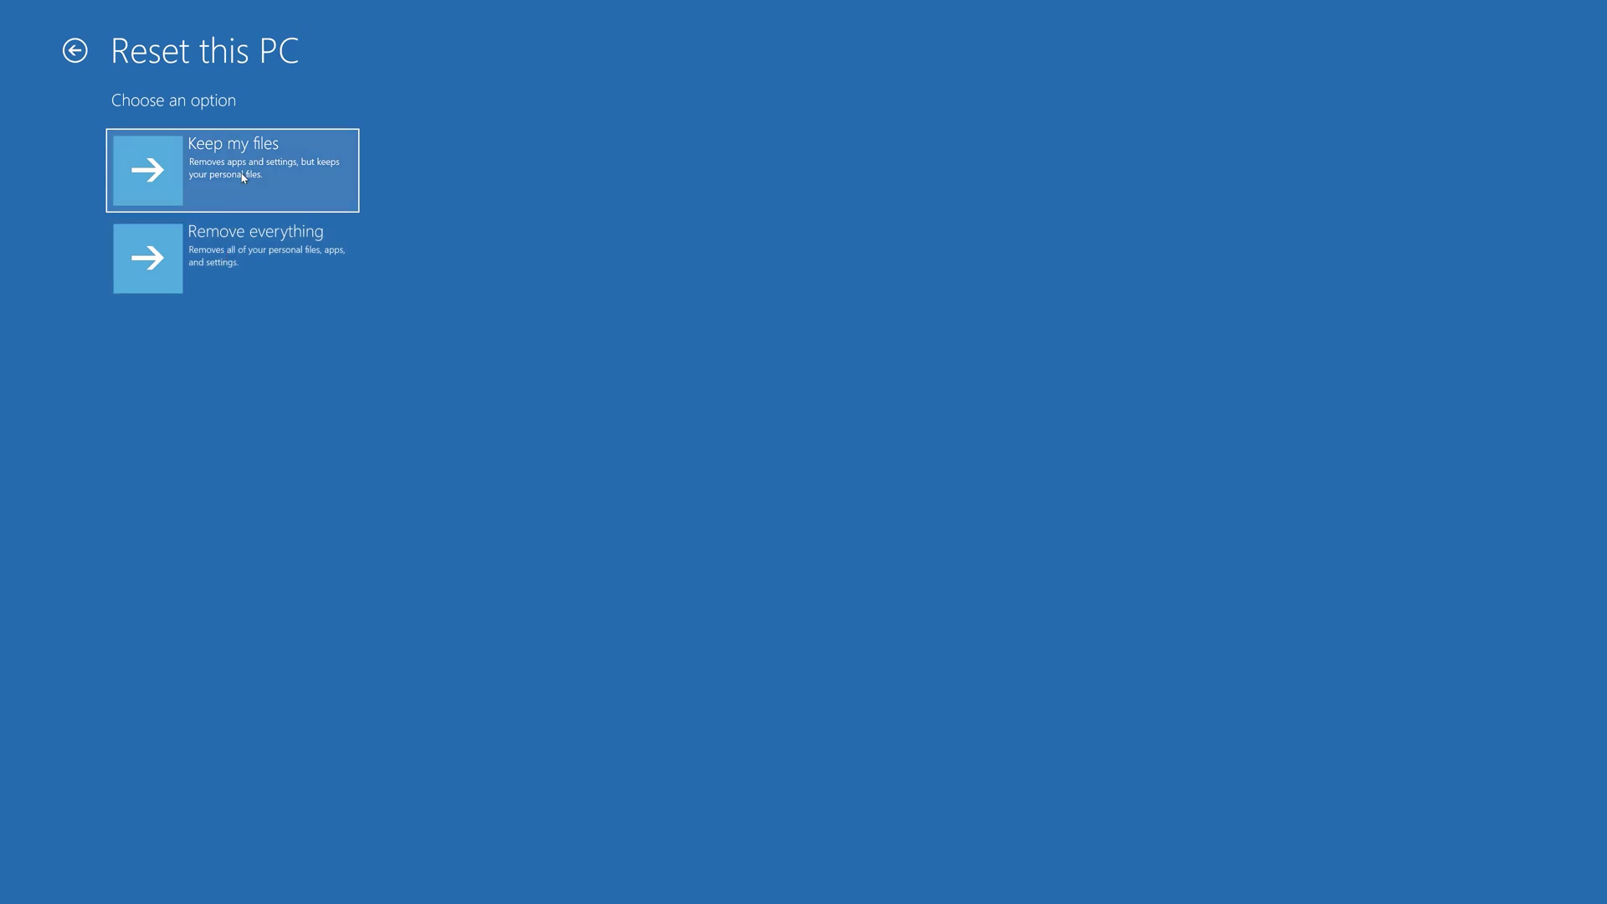
click(243, 177)
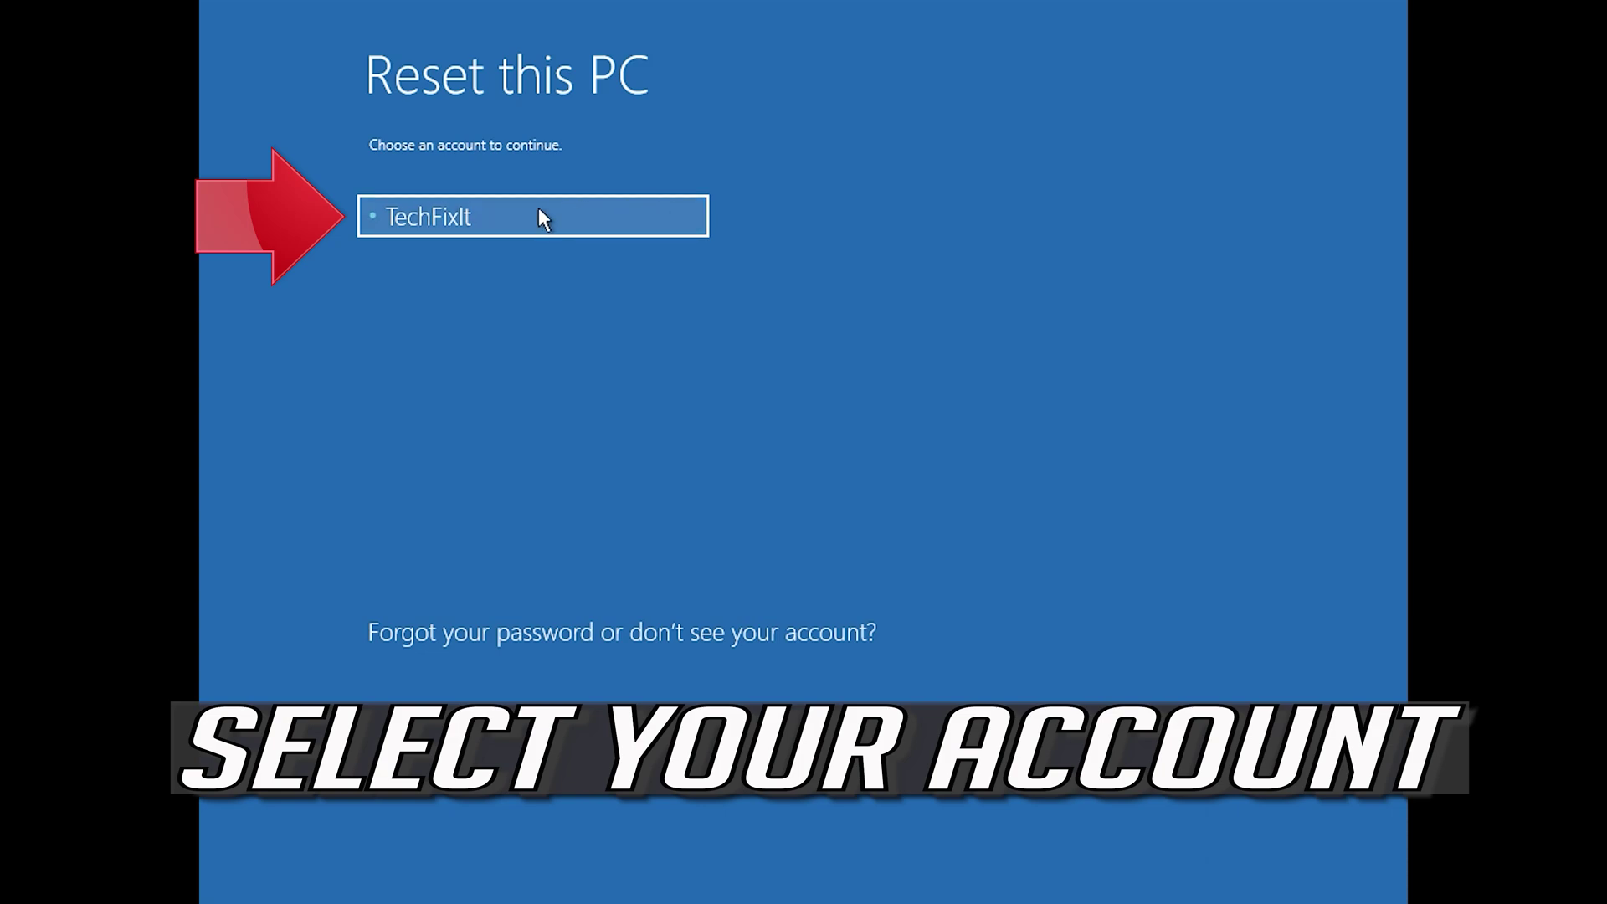
click(602, 209)
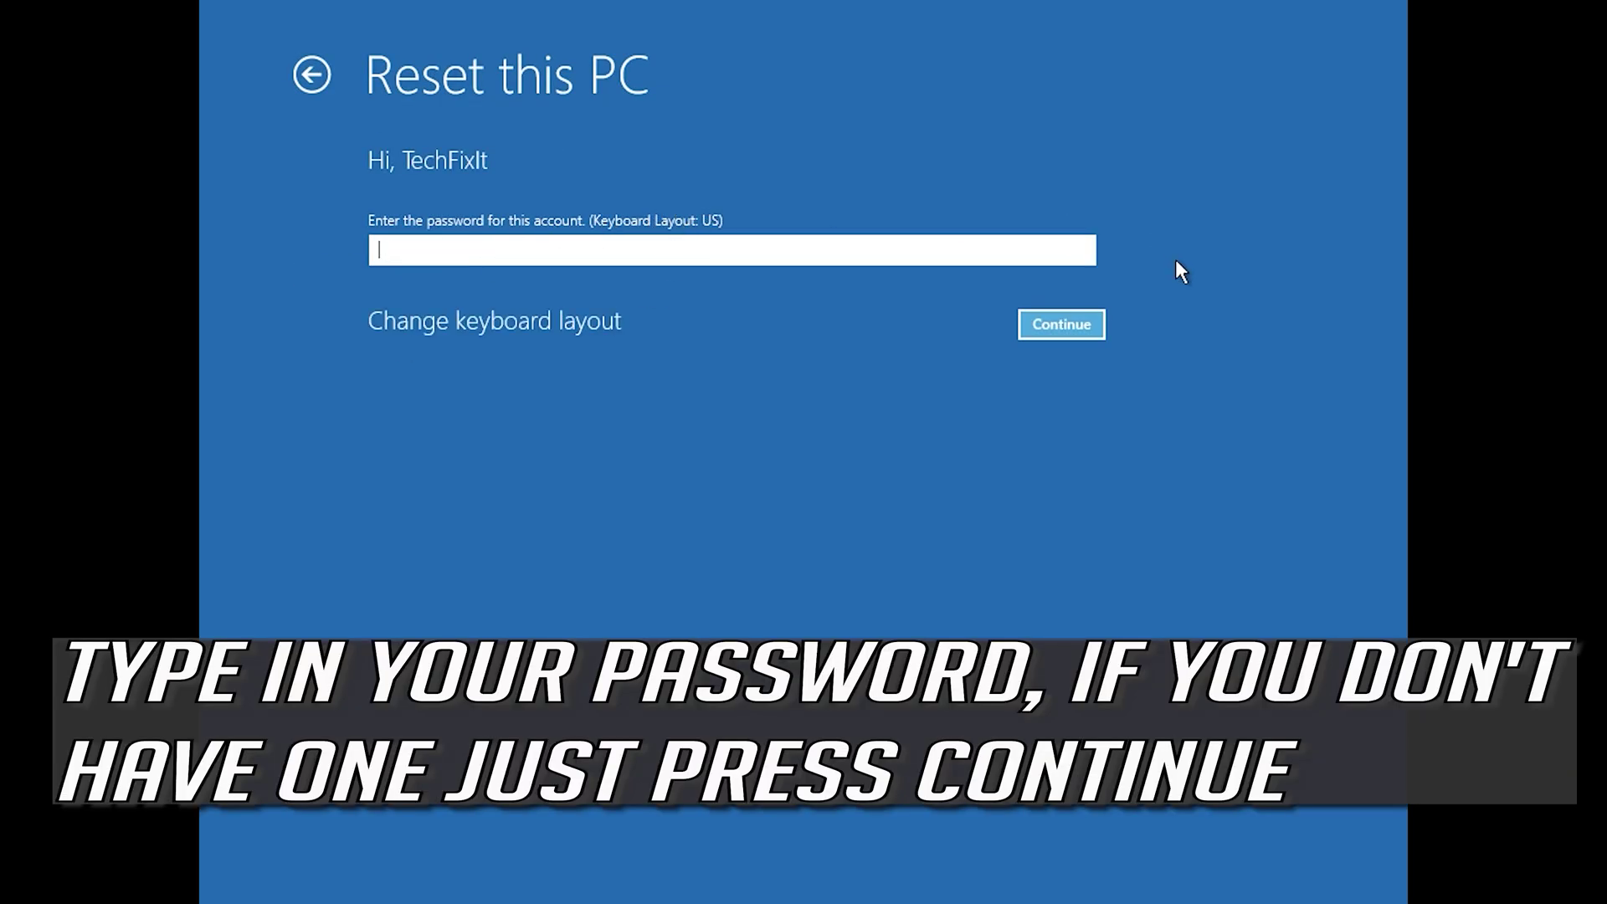
click(1046, 333)
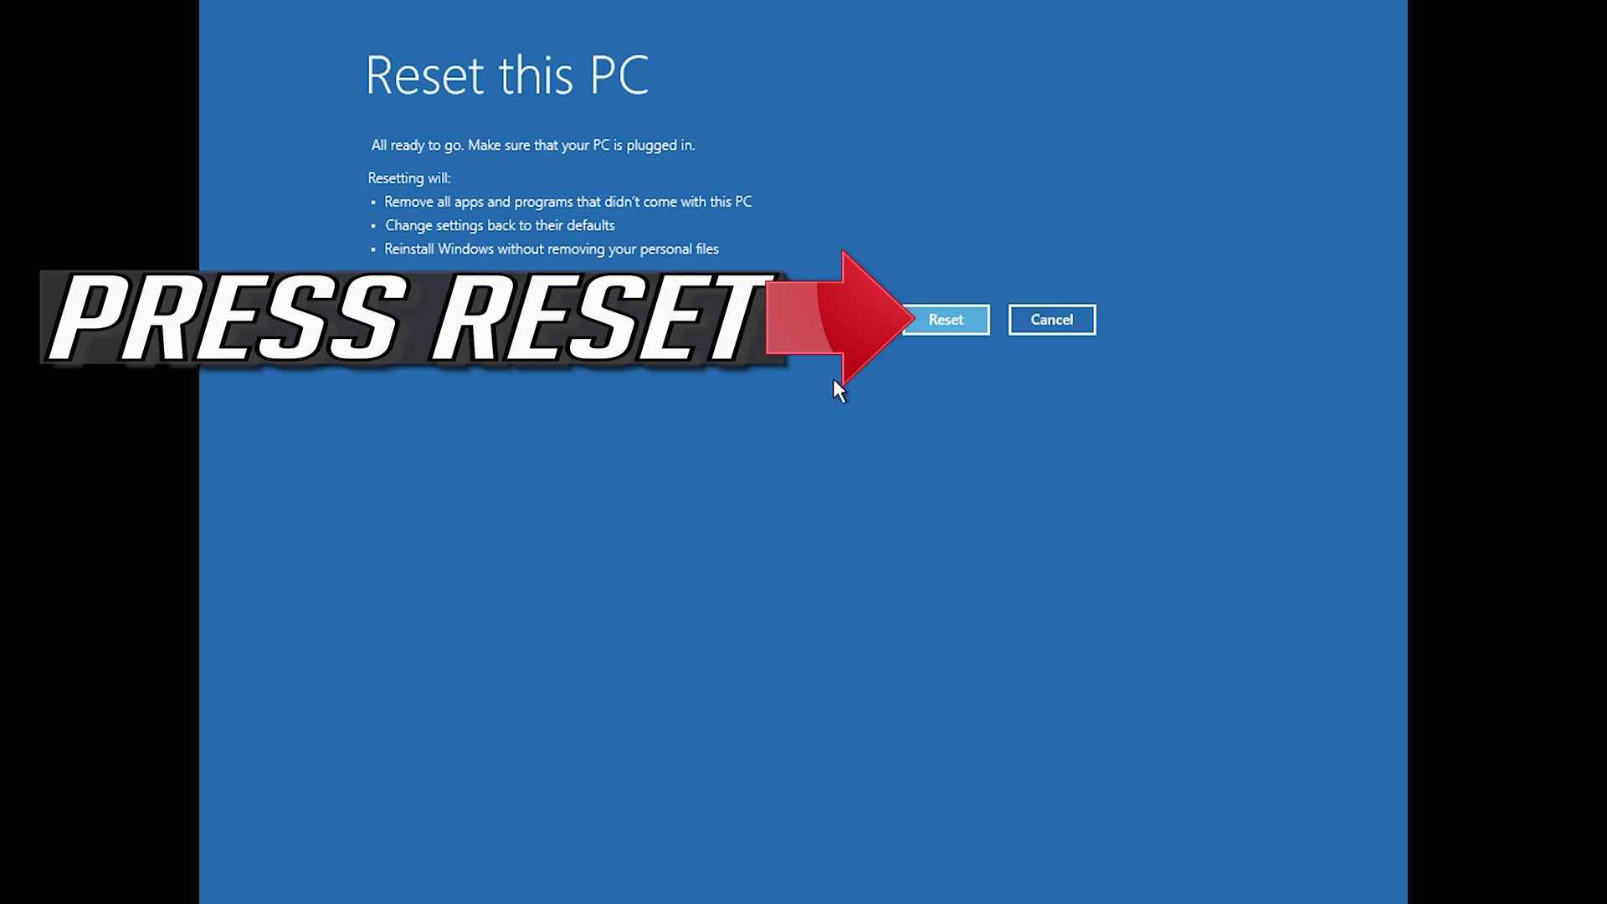
click(952, 321)
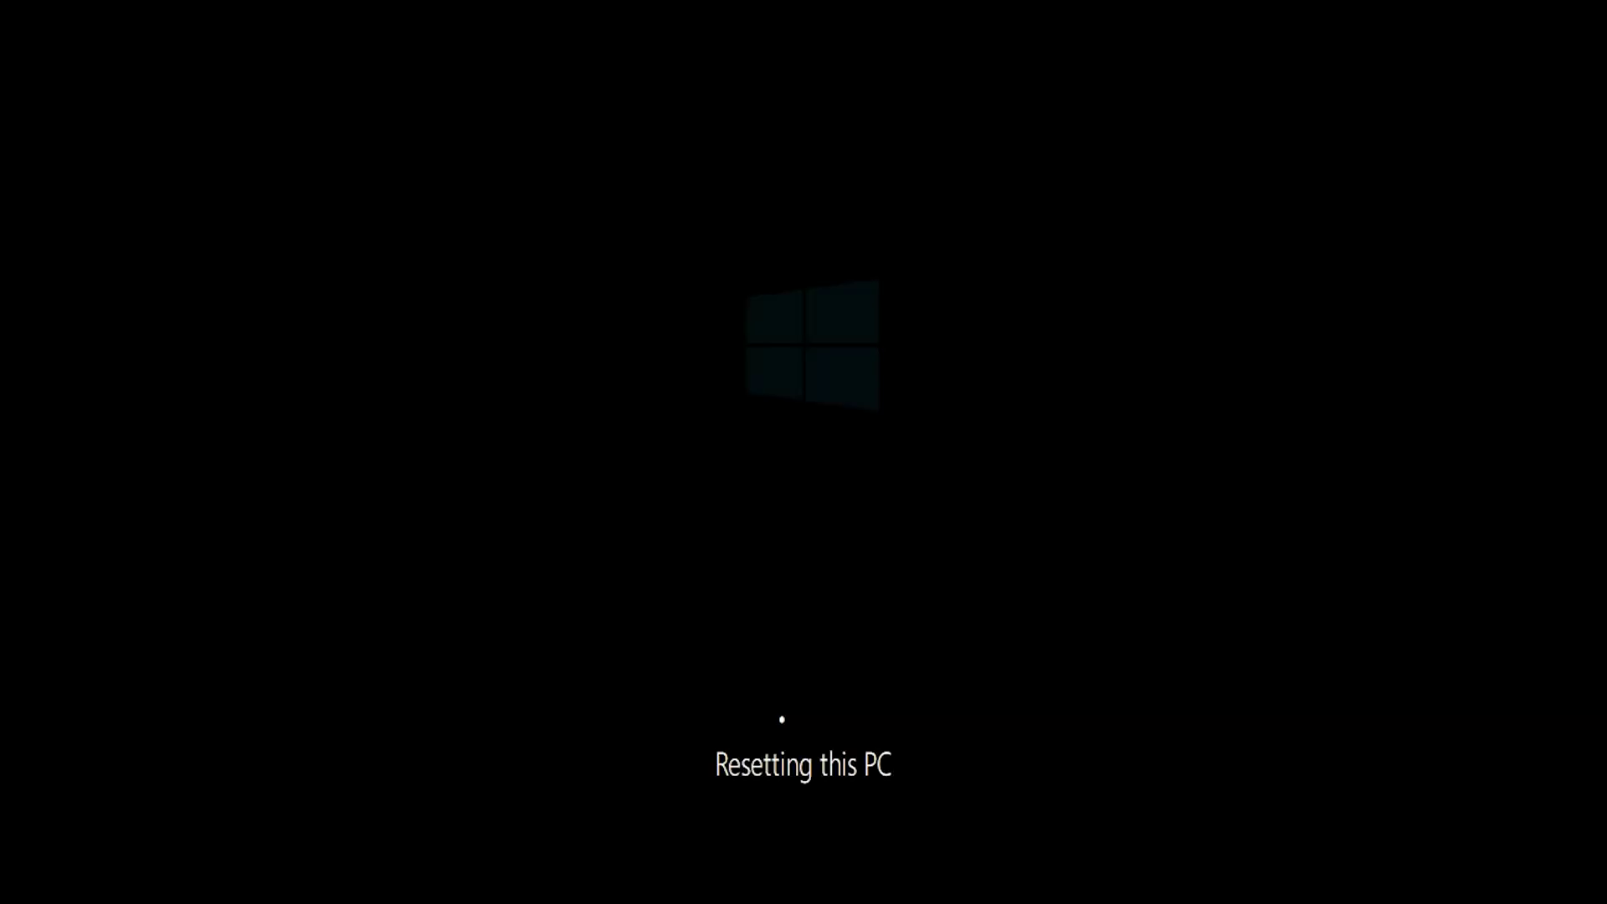